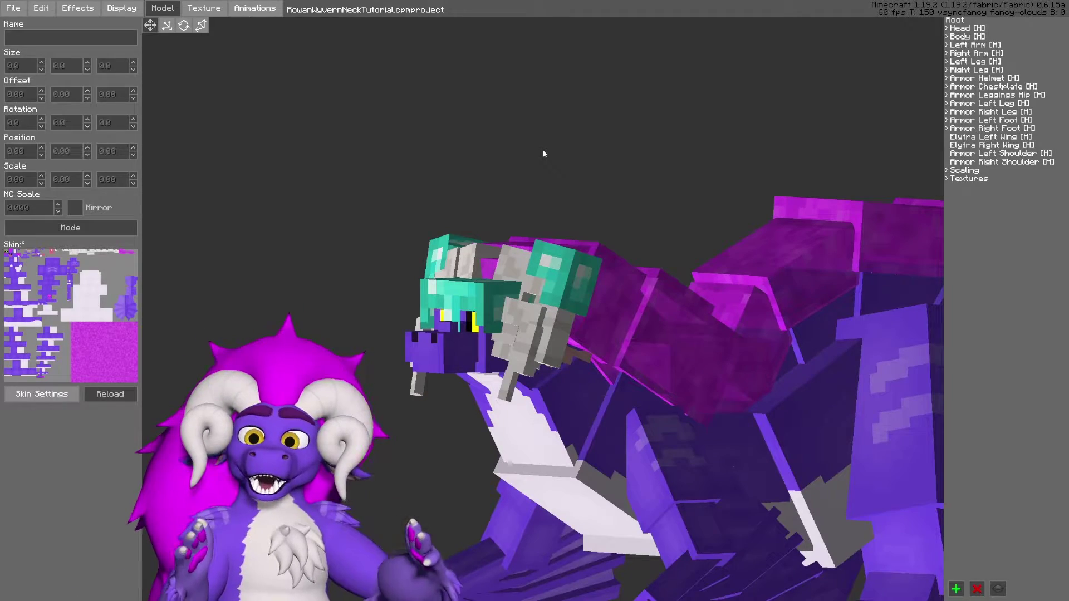
# Try raising the Head cube inside the Head group to a Y position of -7, without its helmet armor.
pyautogui.moveTo(547, 147); pyautogui.dragTo(812, 106, button='middle')
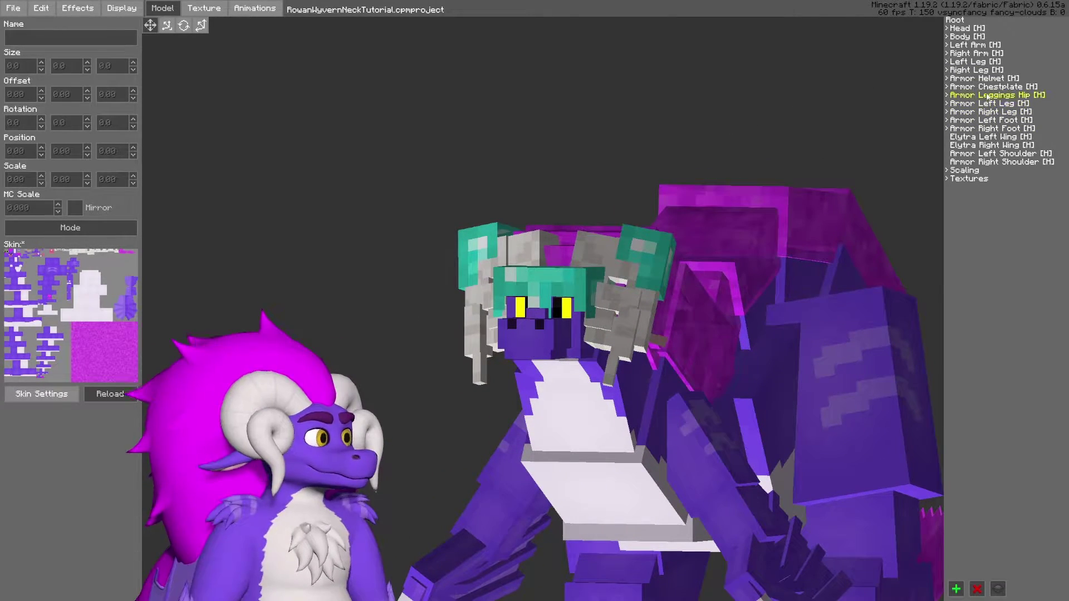
pyautogui.moveTo(844, 108); pyautogui.dragTo(806, 107, button='middle')
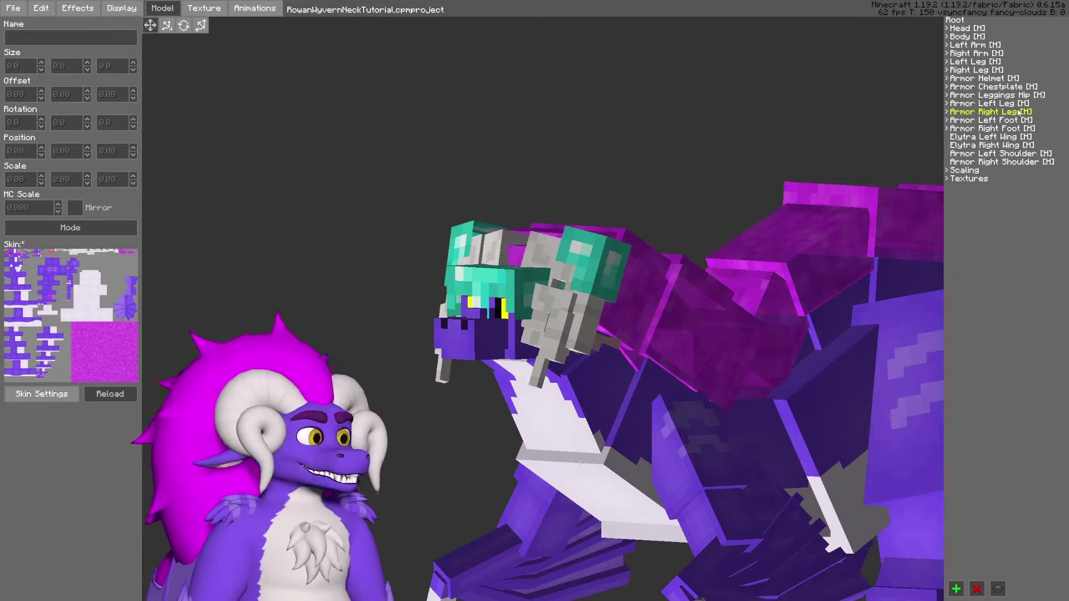
pyautogui.click(967, 29)
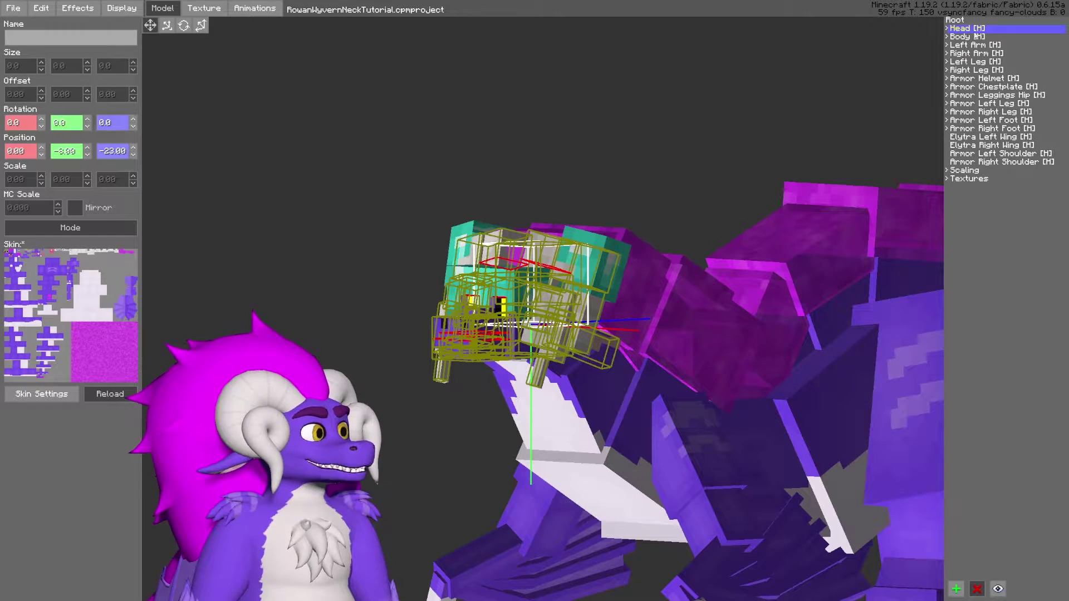
pyautogui.click(87, 157)
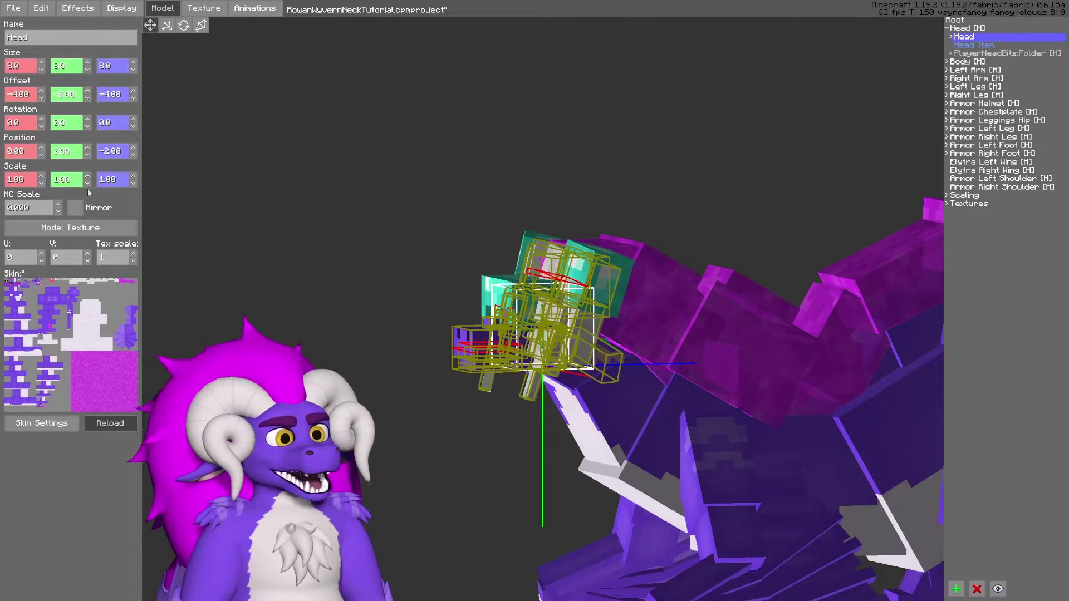
pyautogui.click(87, 158)
pyautogui.click(88, 158)
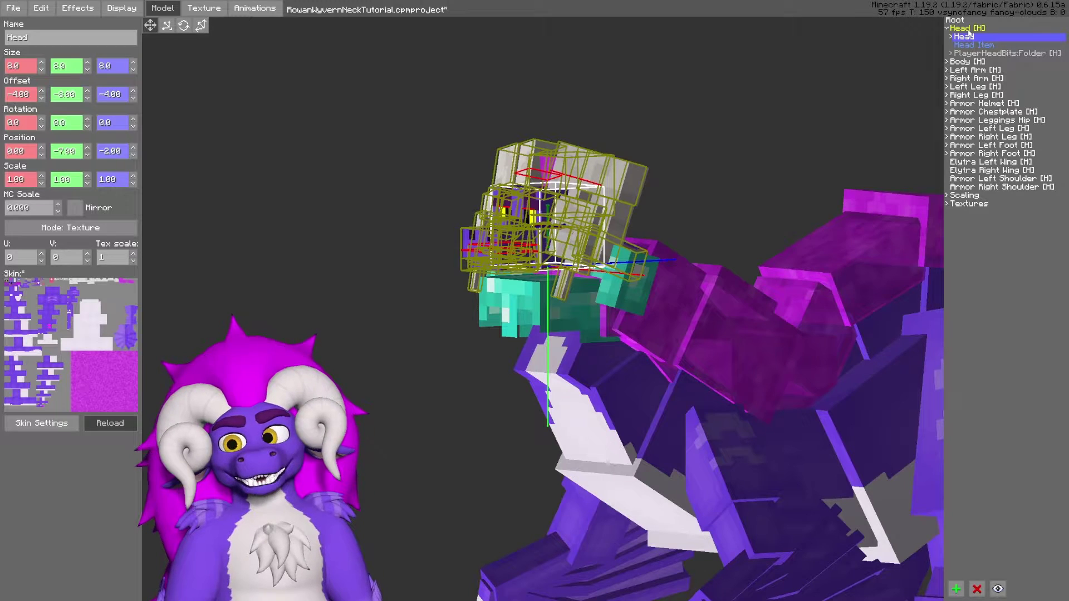
pyautogui.click(970, 28)
pyautogui.click(969, 37)
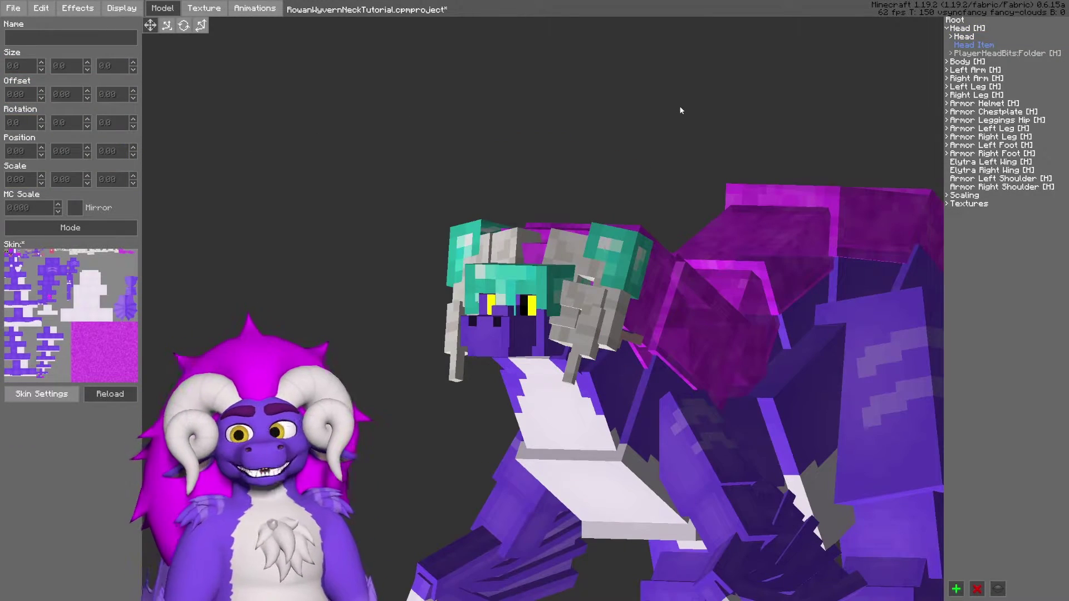
pyautogui.moveTo(680, 110); pyautogui.dragTo(676, 110)
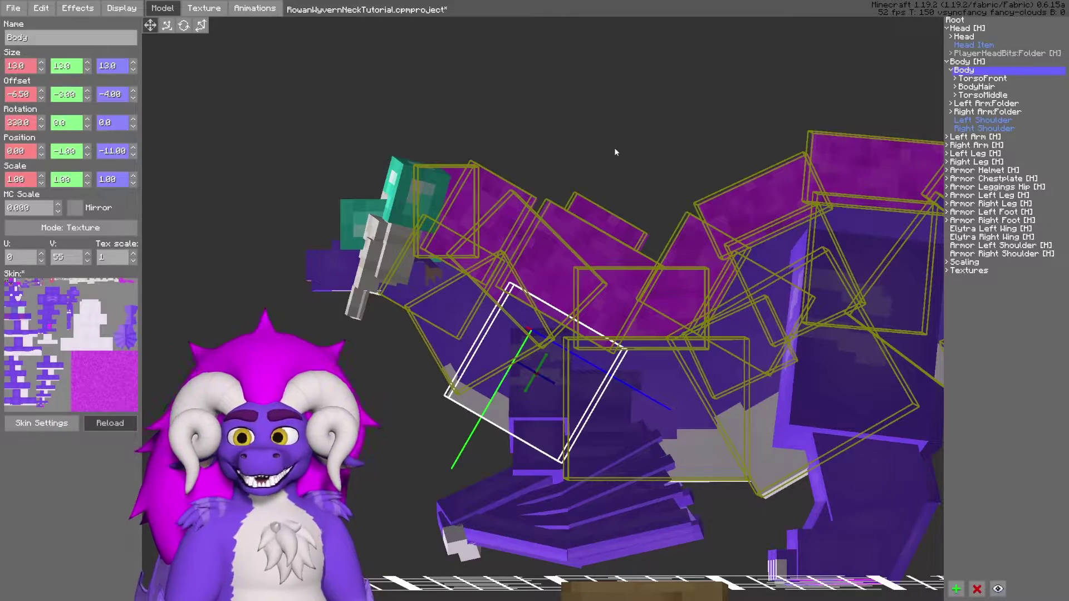
# Expand the Armor Chestplate group and examine the Body Plate's copy-transform settings and the Body cube it copies from.
pyautogui.click(947, 178)
pyautogui.click(980, 187)
pyautogui.moveTo(778, 211); pyautogui.dragTo(641, 195, button='middle')
pyautogui.moveTo(634, 146)
pyautogui.mouseDown(button='middle')
pyautogui.moveTo(646, 146)
pyautogui.moveTo(617, 142)
pyautogui.moveTo(640, 147)
pyautogui.mouseUp(button='middle')
pyautogui.scroll(2, 639, 148)
pyautogui.keyDown('shift'); pyautogui.moveTo(551, 260); pyautogui.dragTo(573, 249, button='middle'); pyautogui.keyUp('shift')
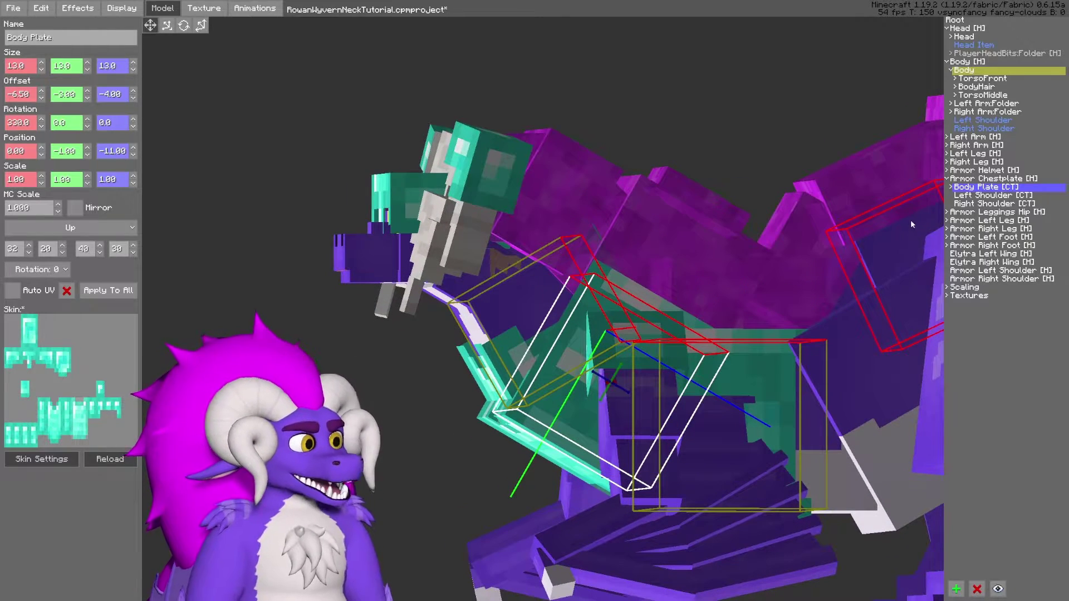
pyautogui.moveTo(975, 191)
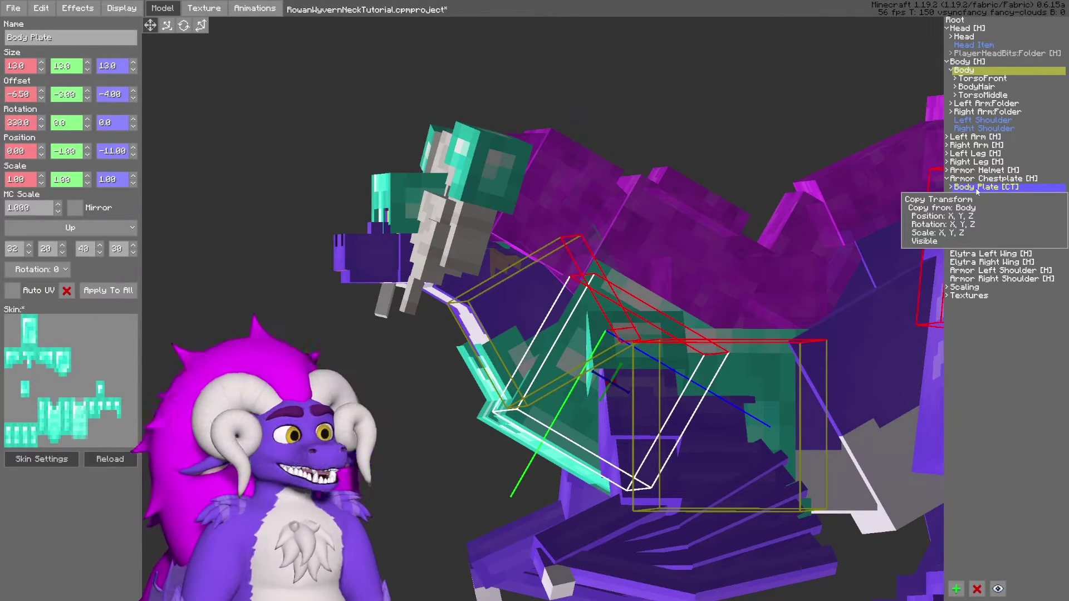
pyautogui.scroll(4, 575, 317)
pyautogui.moveTo(574, 317); pyautogui.dragTo(559, 362, button='middle')
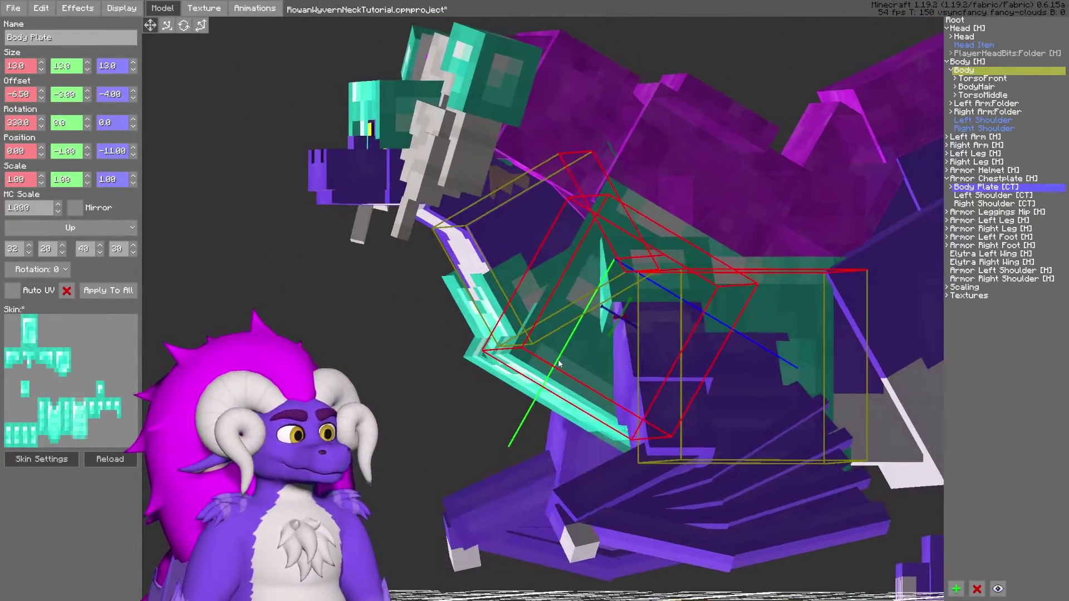
pyautogui.click(985, 179)
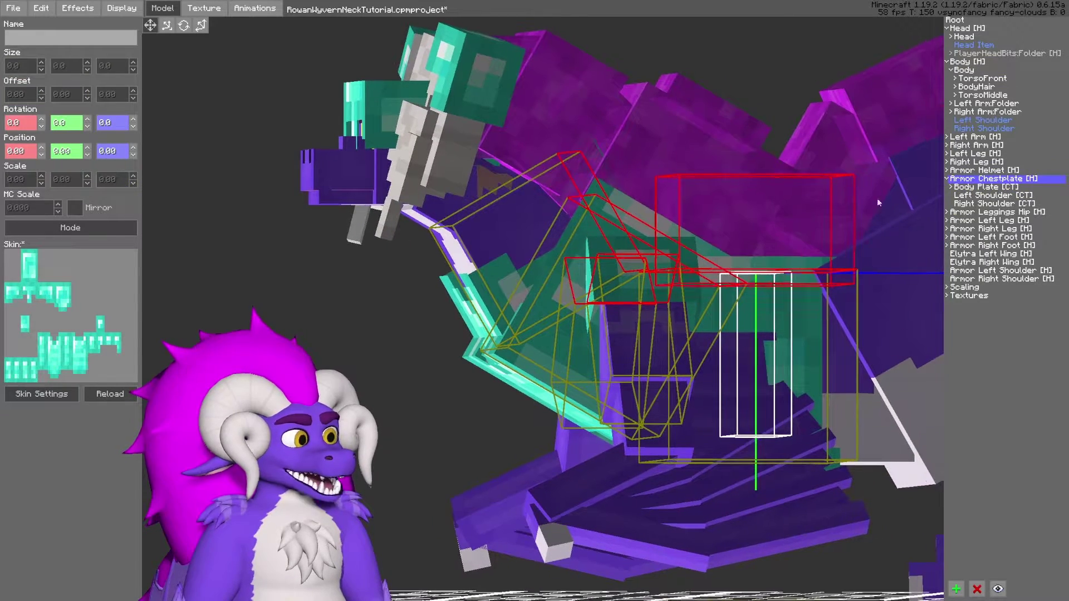
pyautogui.click(987, 188)
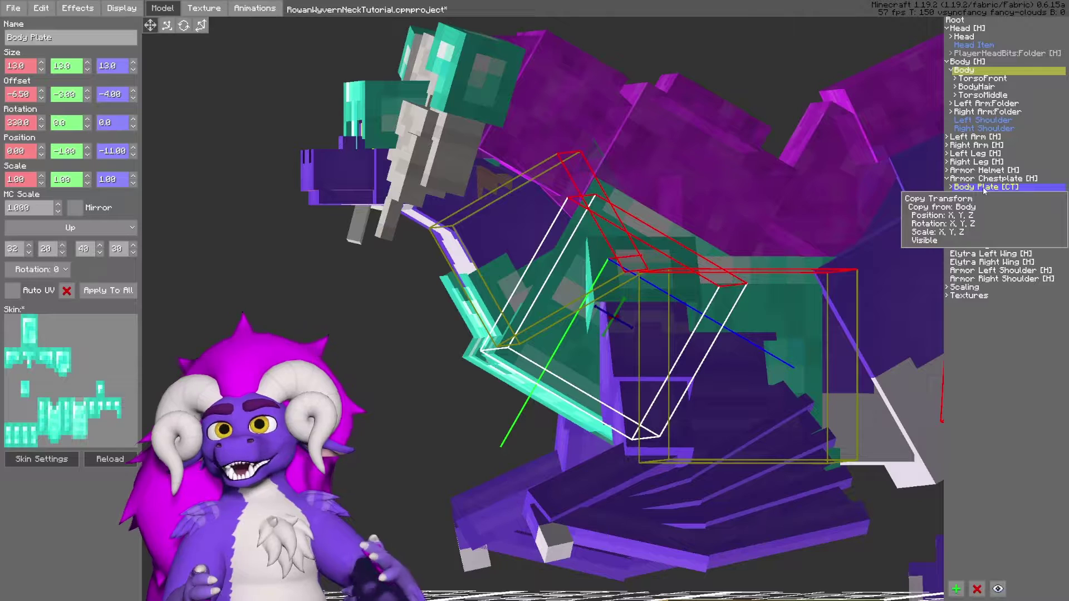
pyautogui.click(976, 72)
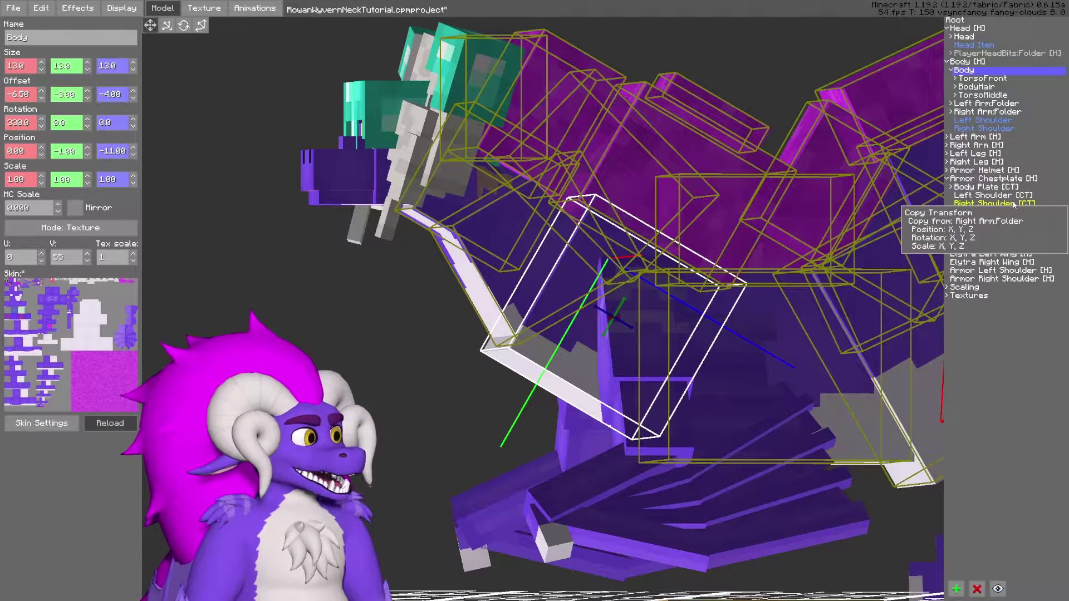
pyautogui.click(985, 187)
# Try shifting the Body cube sideways to an X offset of -16.5, and restore the offset to -6.5.
pyautogui.click(964, 70)
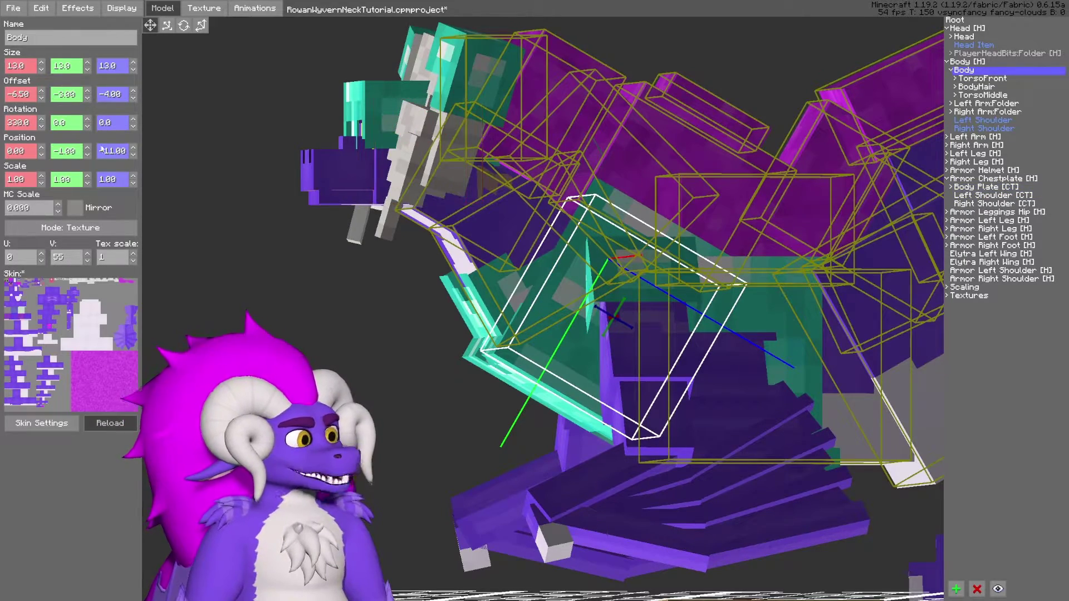
pyautogui.click(41, 98)
pyautogui.click(42, 92)
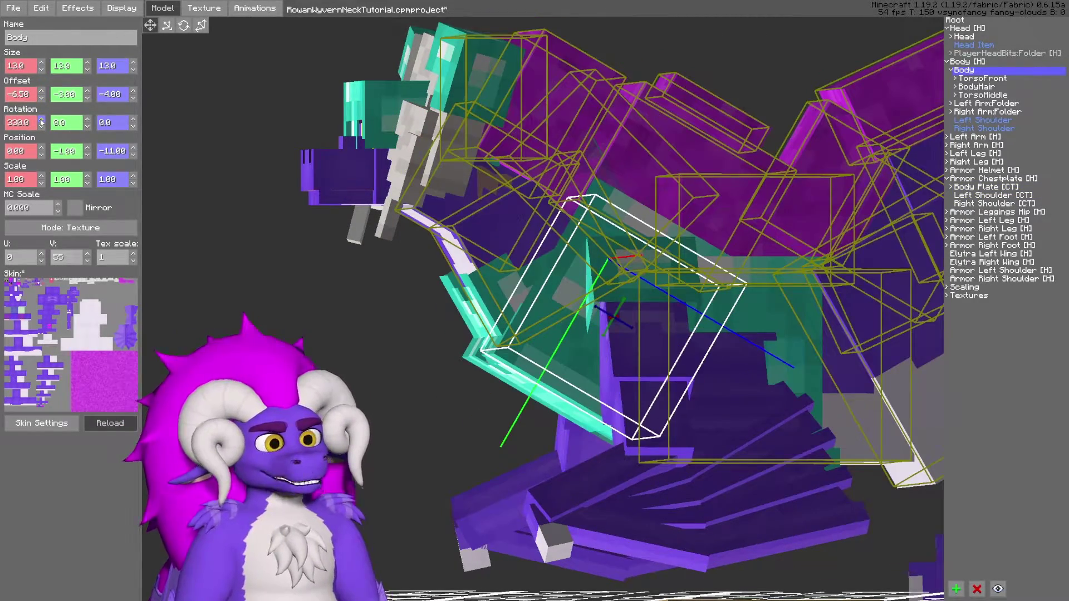
pyautogui.moveTo(162, 111); pyautogui.dragTo(286, 114, button='middle')
pyautogui.click(41, 99)
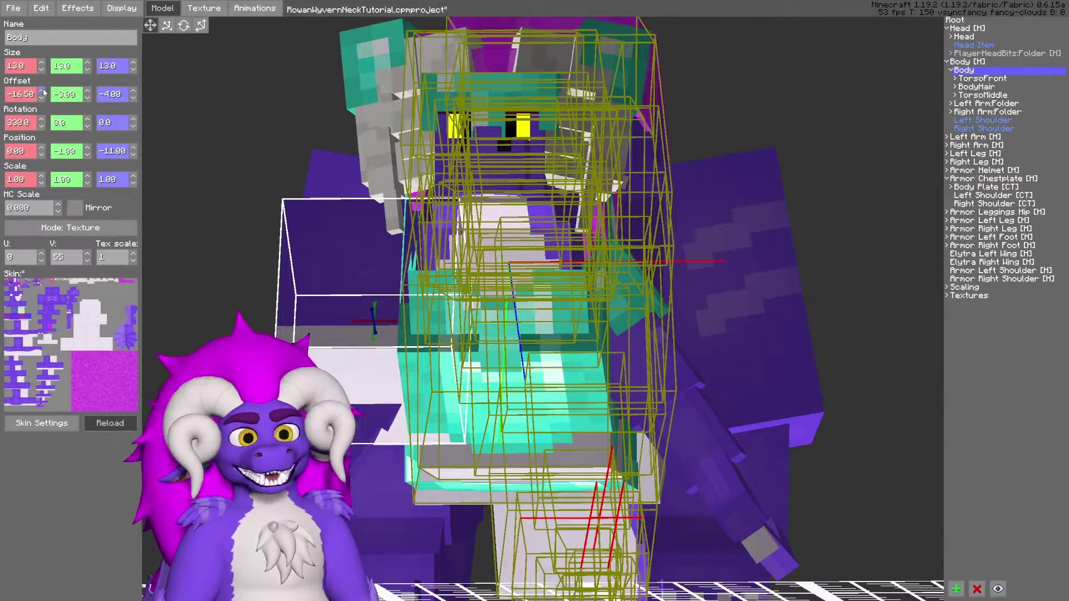
pyautogui.click(41, 92)
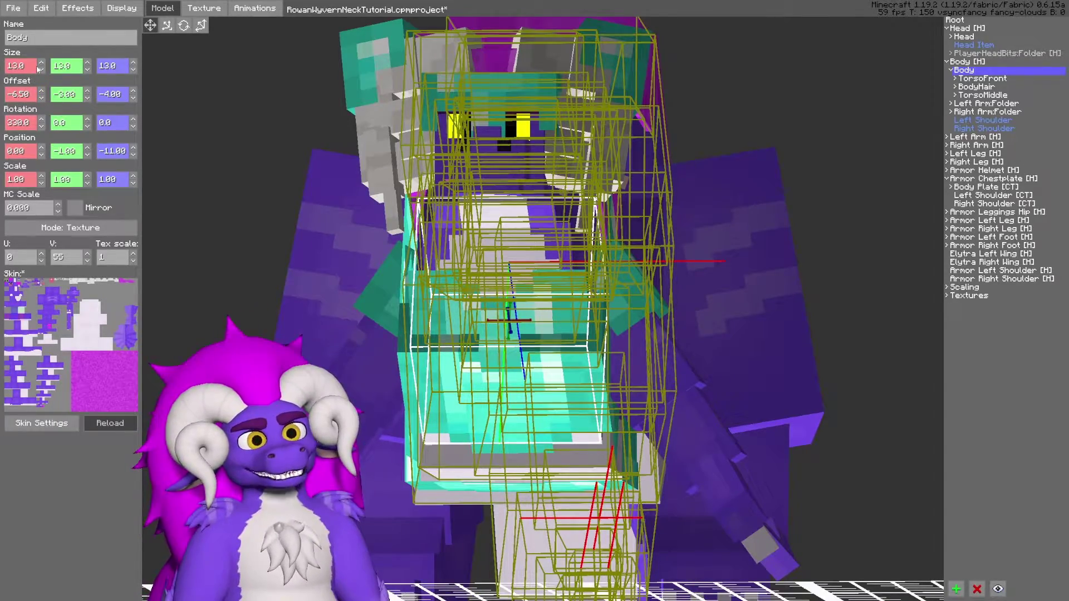
pyautogui.moveTo(171, 138); pyautogui.dragTo(203, 160, button='middle')
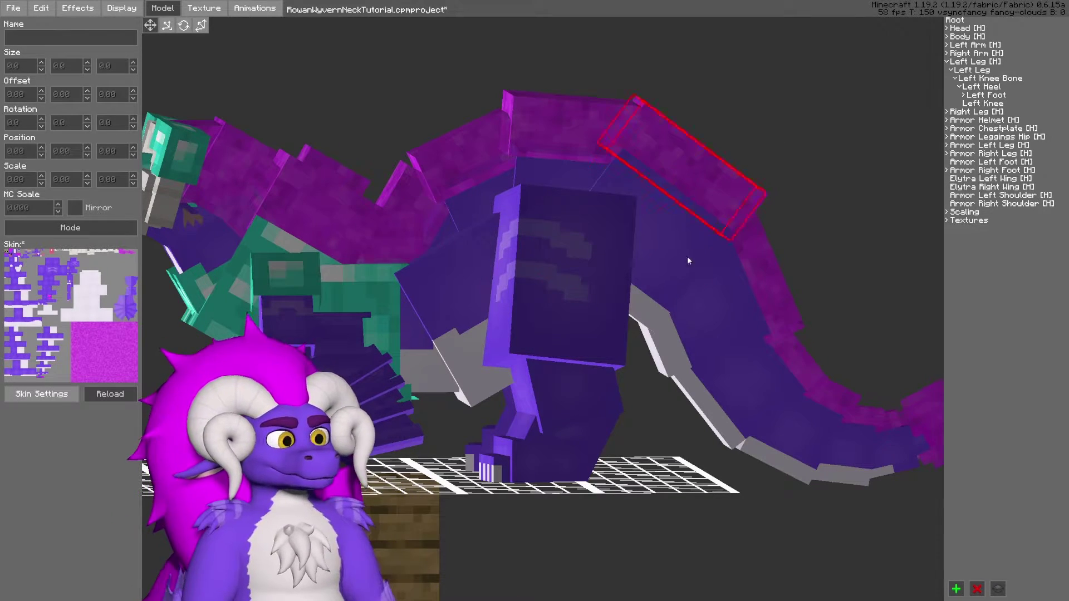
# Try bending the left leg by setting the Left Leg's X rotation to 350 and the Left Heel's to 300.
pyautogui.keyDown('shift'); pyautogui.moveTo(578, 453); pyautogui.dragTo(582, 445, button='middle'); pyautogui.keyUp('shift')
pyautogui.scroll(-1, 800, 383)
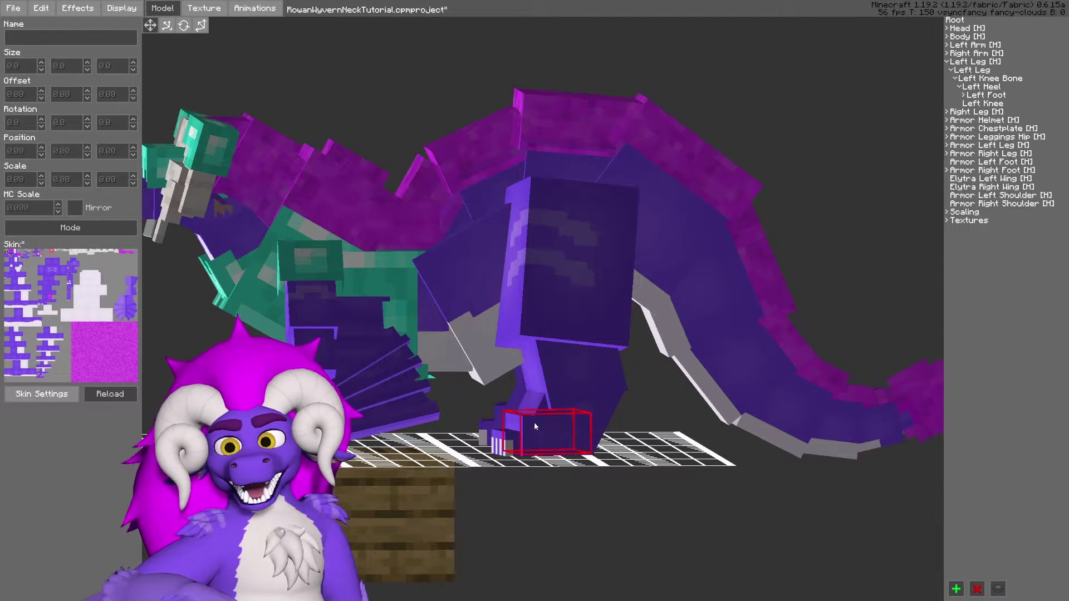
pyautogui.click(610, 292)
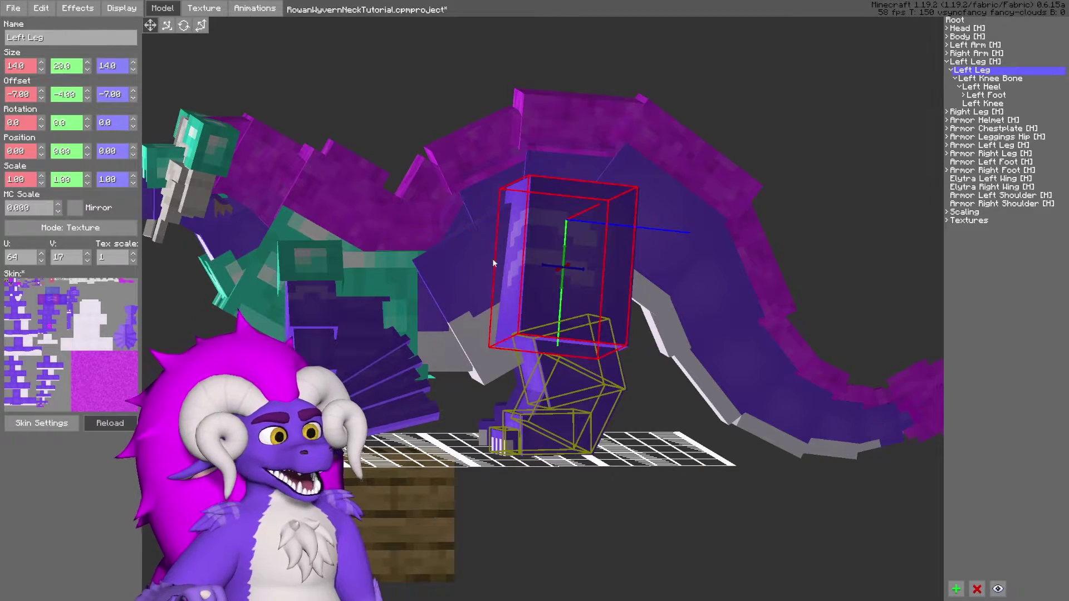
pyautogui.click(42, 127)
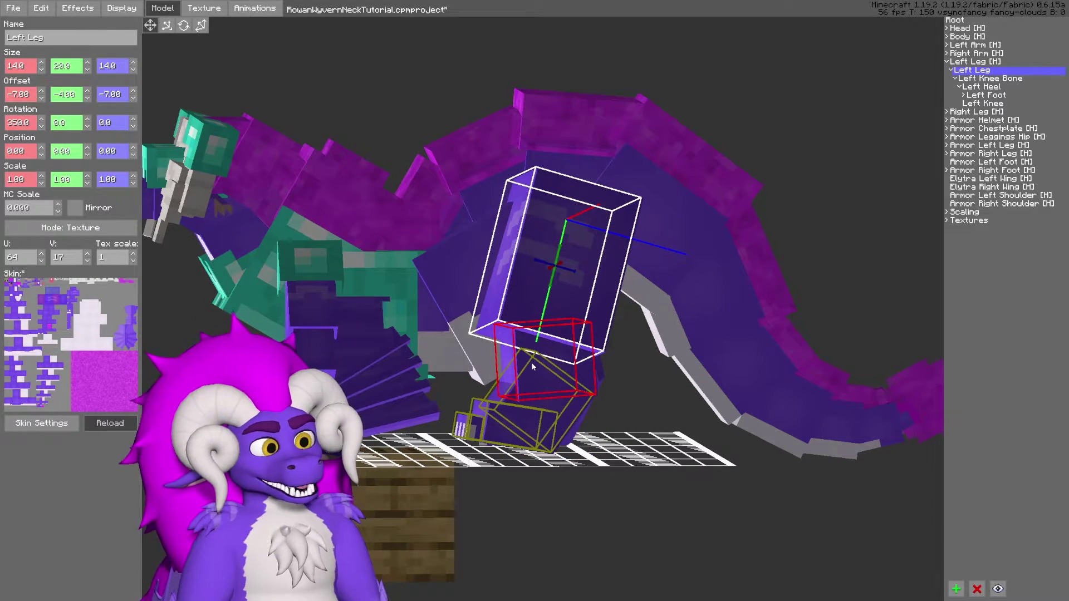
pyautogui.click(532, 366)
pyautogui.click(510, 397)
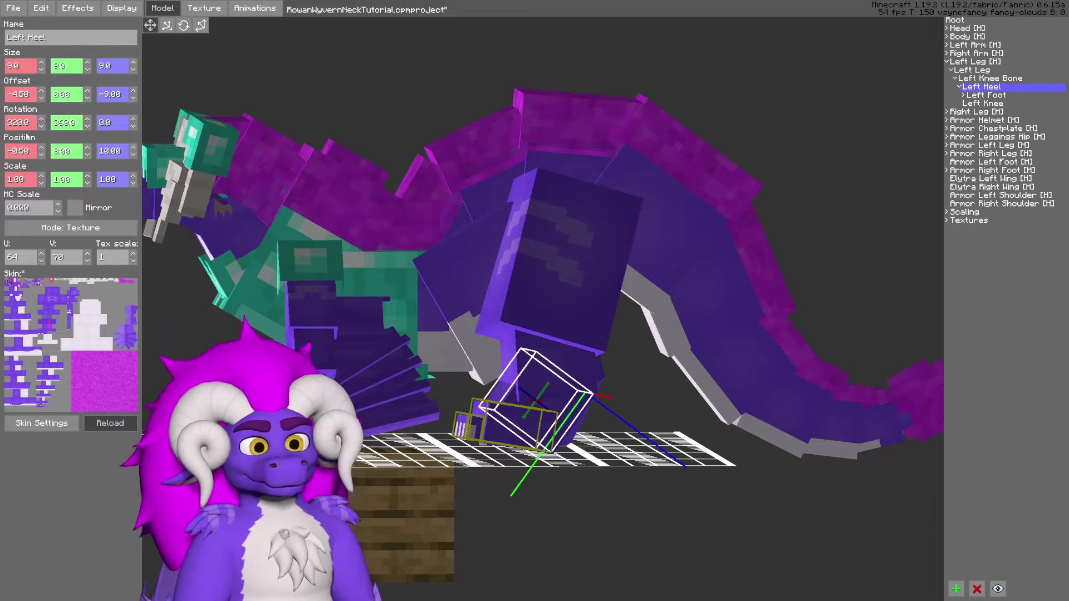
pyautogui.click(42, 126)
pyautogui.click(42, 126)
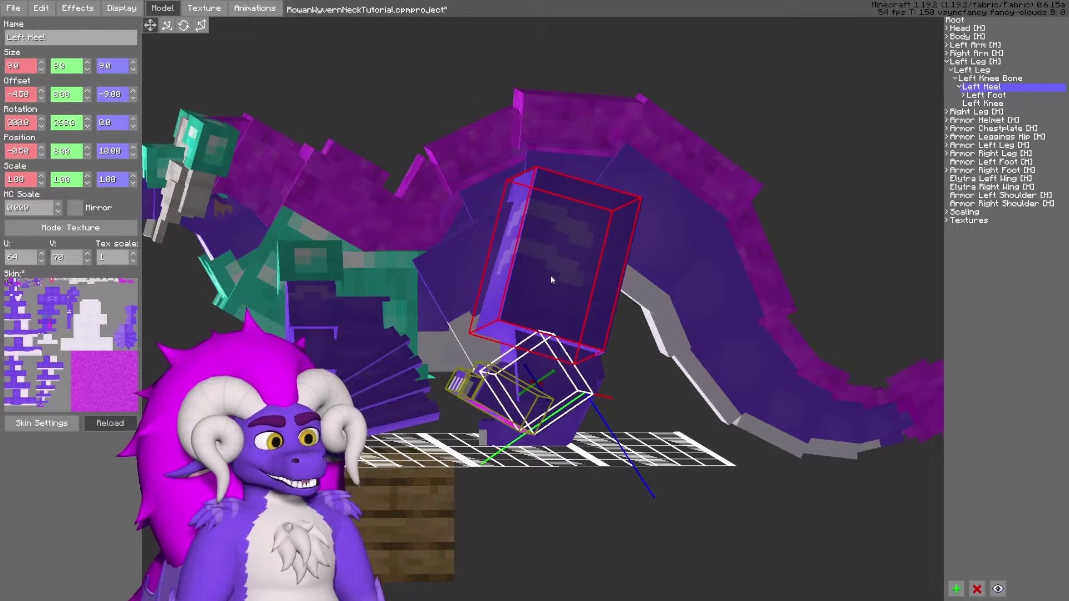
# Check the bent leg's thigh, knee and foot parts, and undo the test rotations of Left Leg and Left Heel.
pyautogui.click(555, 227)
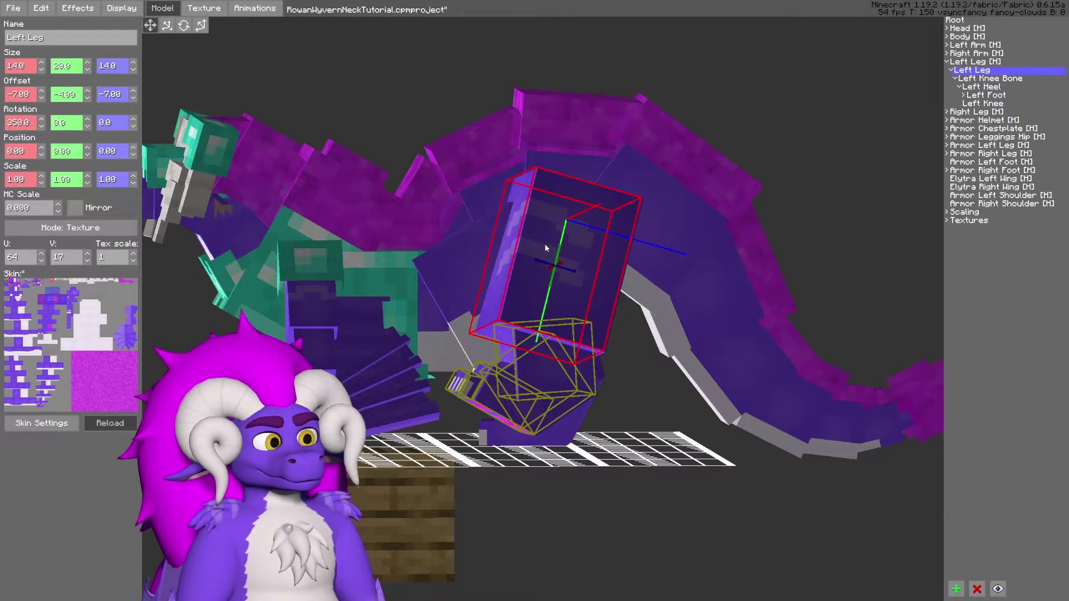
pyautogui.click(520, 346)
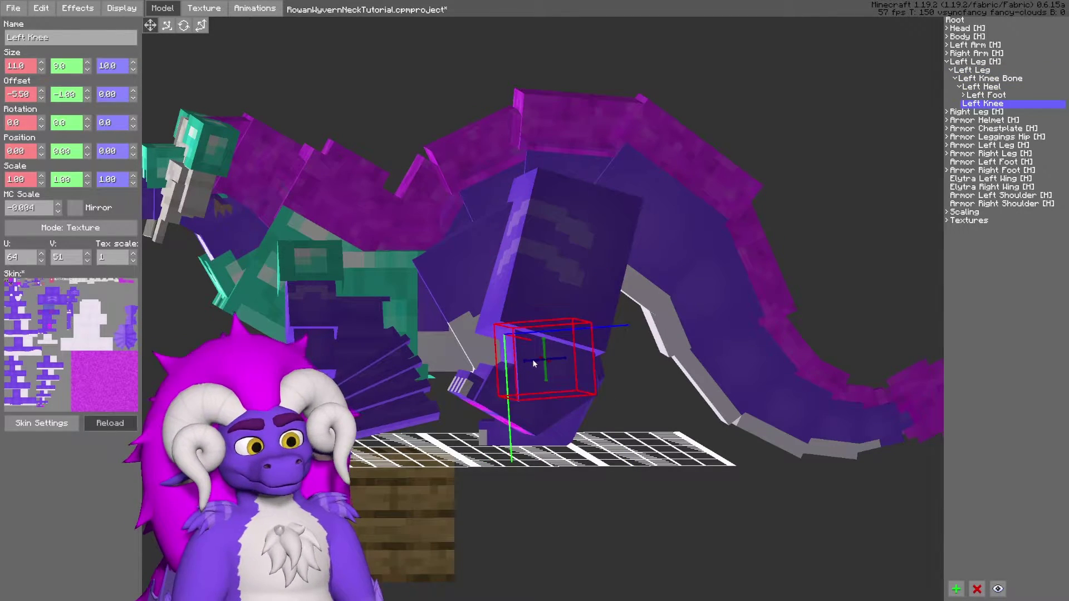
pyautogui.click(544, 408)
pyautogui.click(503, 403)
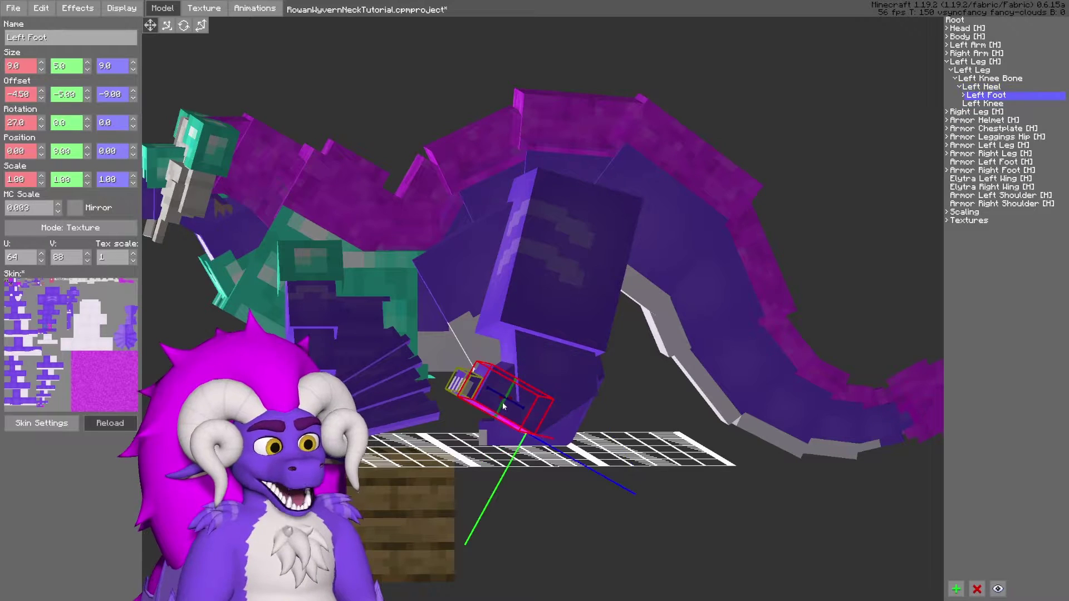
pyautogui.hotkey('ctrl', 'z')
pyautogui.hotkey('ctrl', 'z')
pyautogui.hotkey('ctrl', 'z')
pyautogui.hotkey('ctrl', 'z')
pyautogui.click(658, 457)
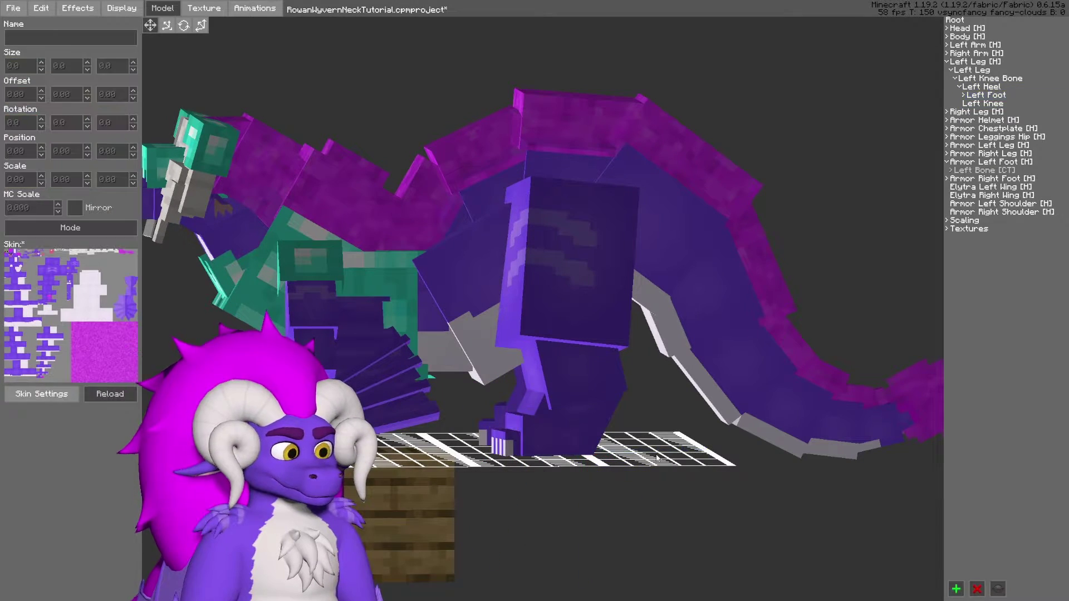
# Duplicate the Left Leg with copy transforms taken from the original, and expand the copy's child parts.
pyautogui.click(570, 304)
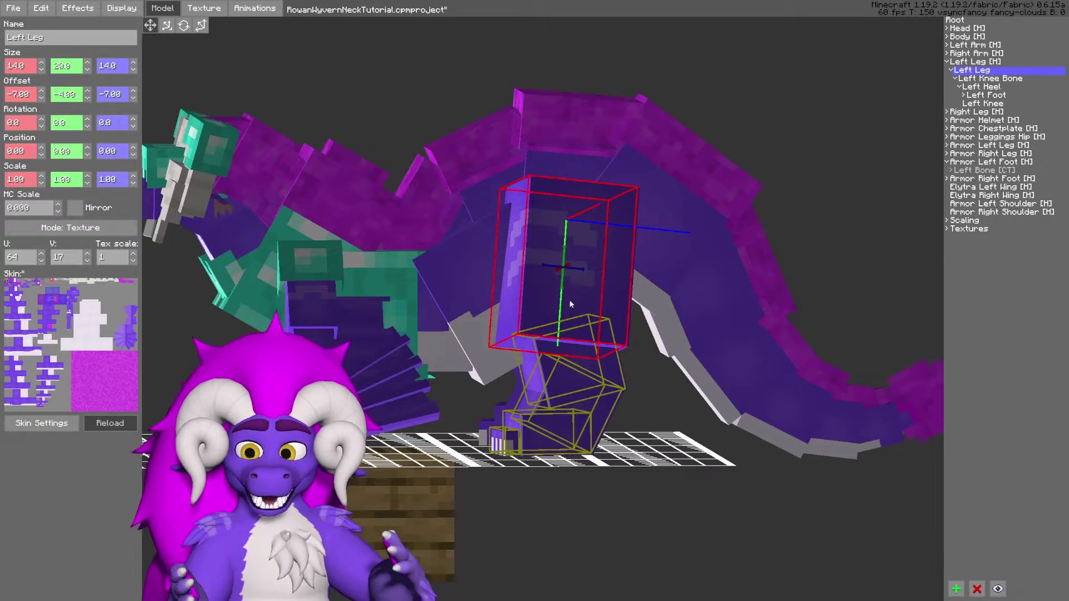
pyautogui.rightClick(993, 71)
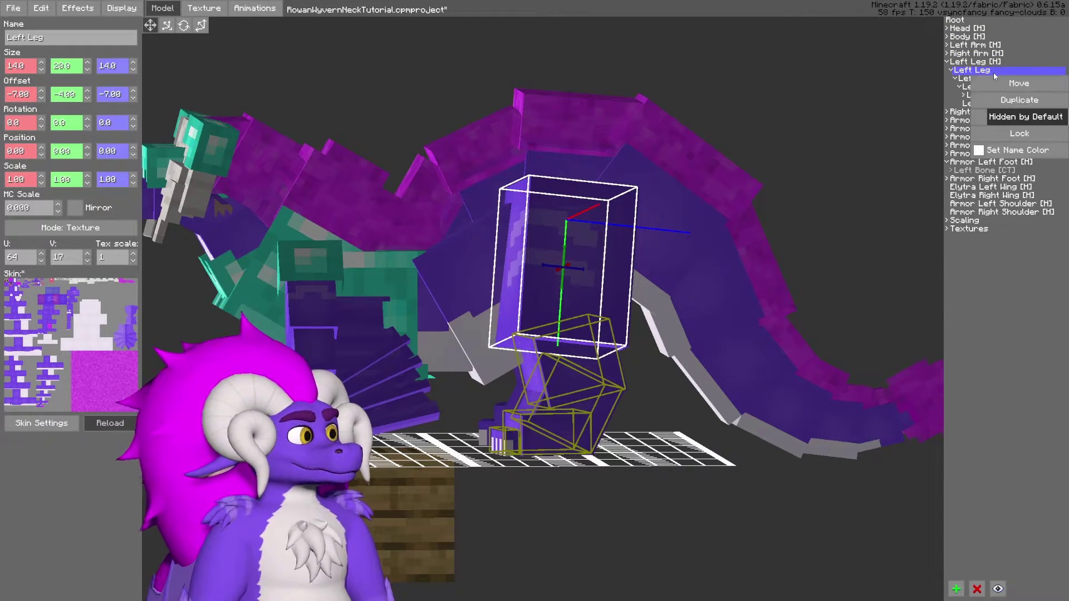
pyautogui.click(1007, 101)
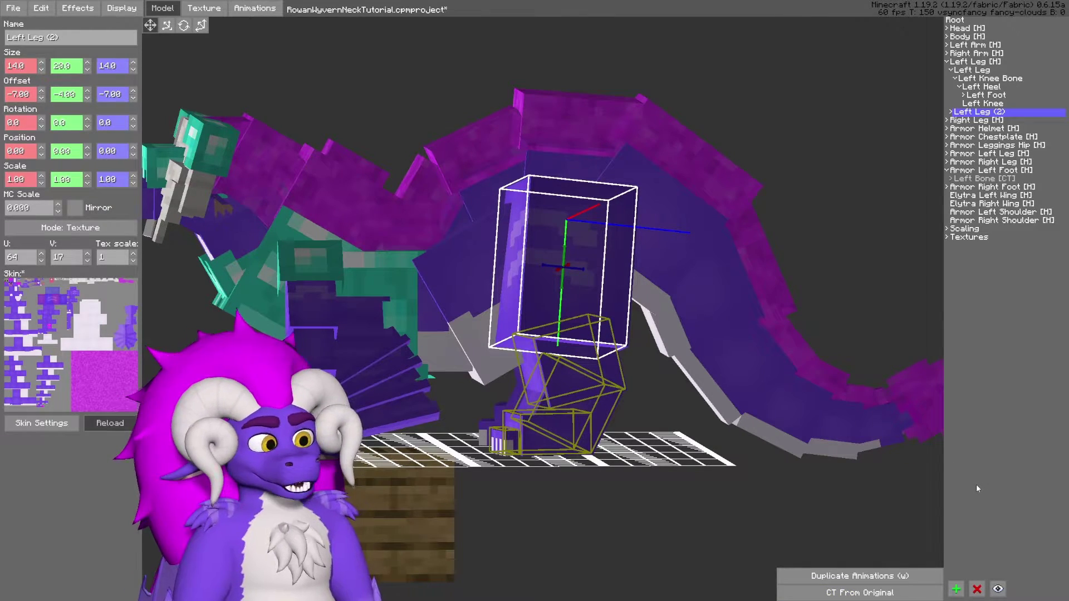
pyautogui.click(861, 592)
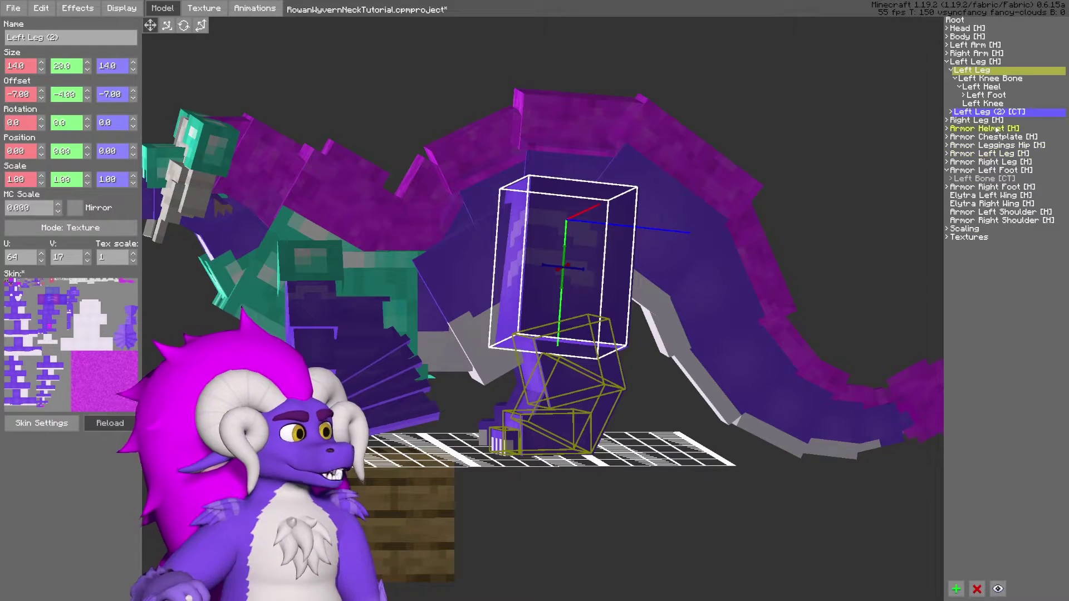
pyautogui.moveTo(1000, 115)
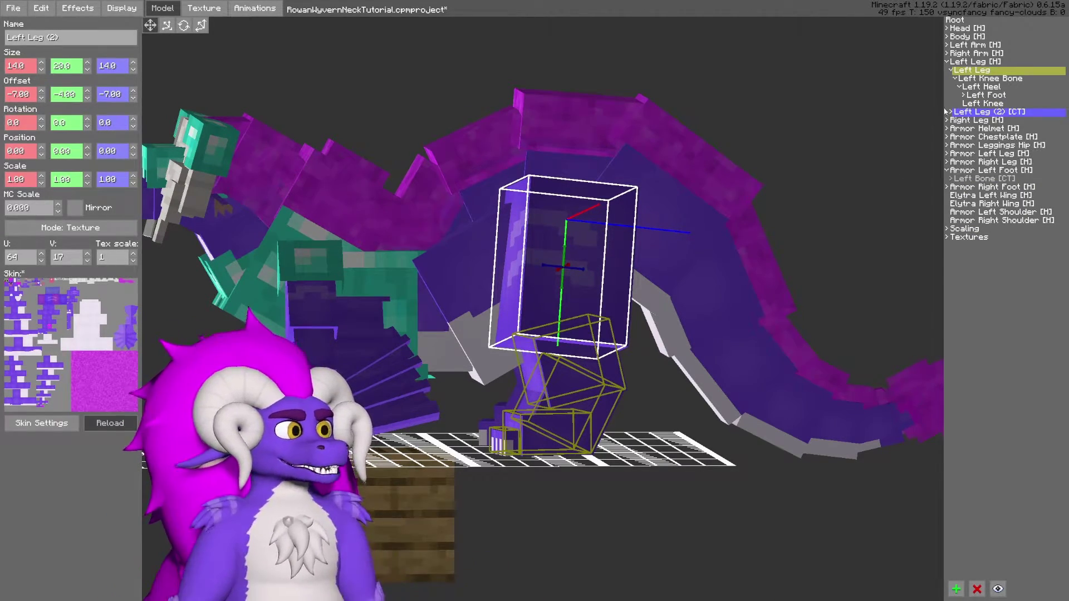
pyautogui.press('Right')
pyautogui.press('Right')
pyautogui.moveTo(1007, 136)
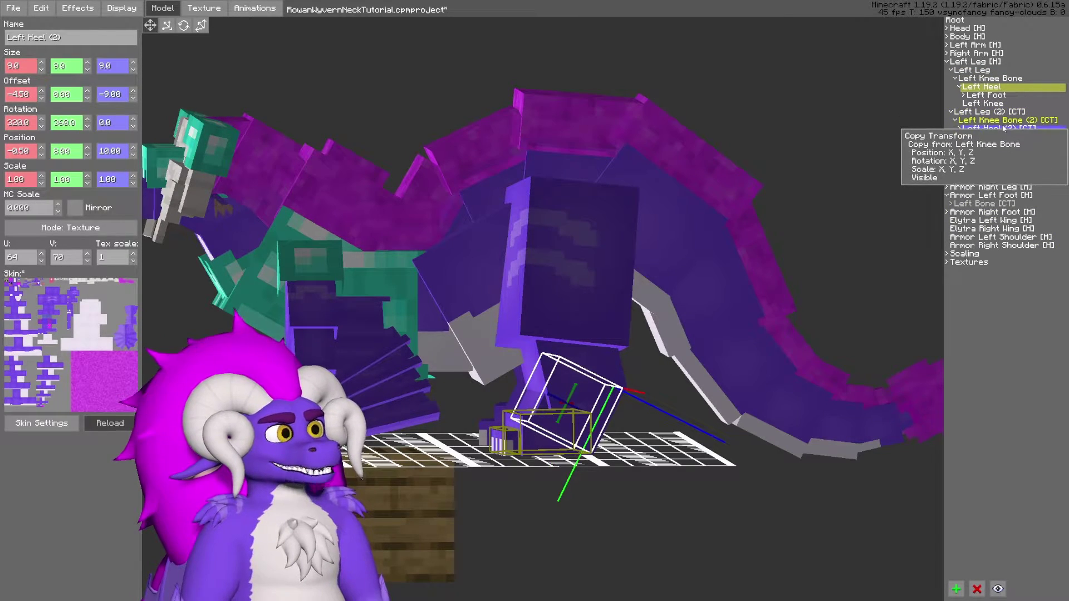
# Move Left Leg (2) and its child parts into the Armor Left Foot group.
pyautogui.rightClick(1009, 113)
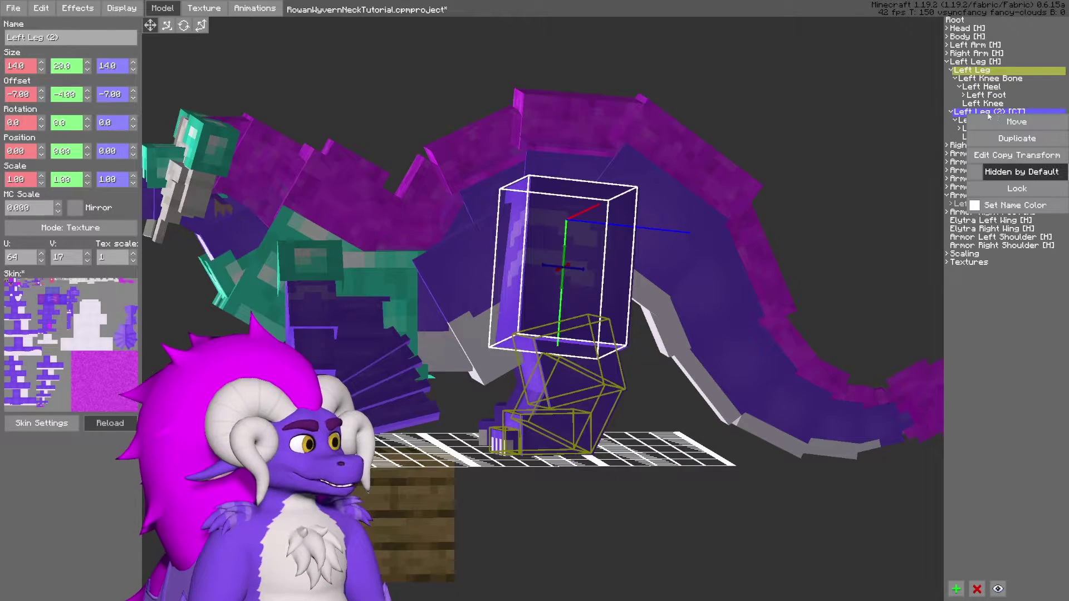
pyautogui.click(1009, 122)
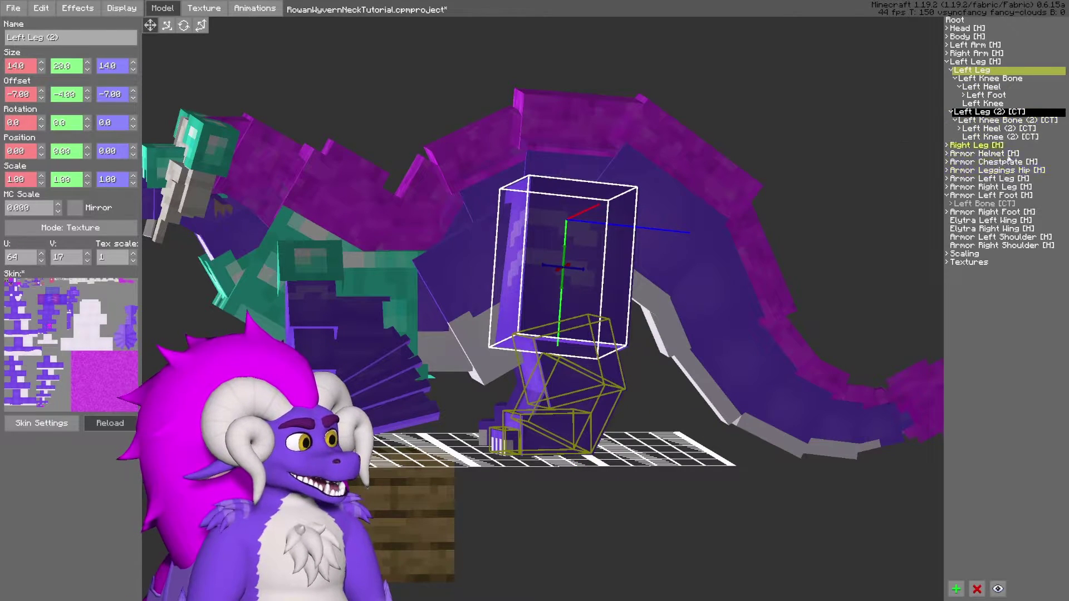
pyautogui.click(981, 199)
pyautogui.rightClick(984, 200)
pyautogui.click(997, 209)
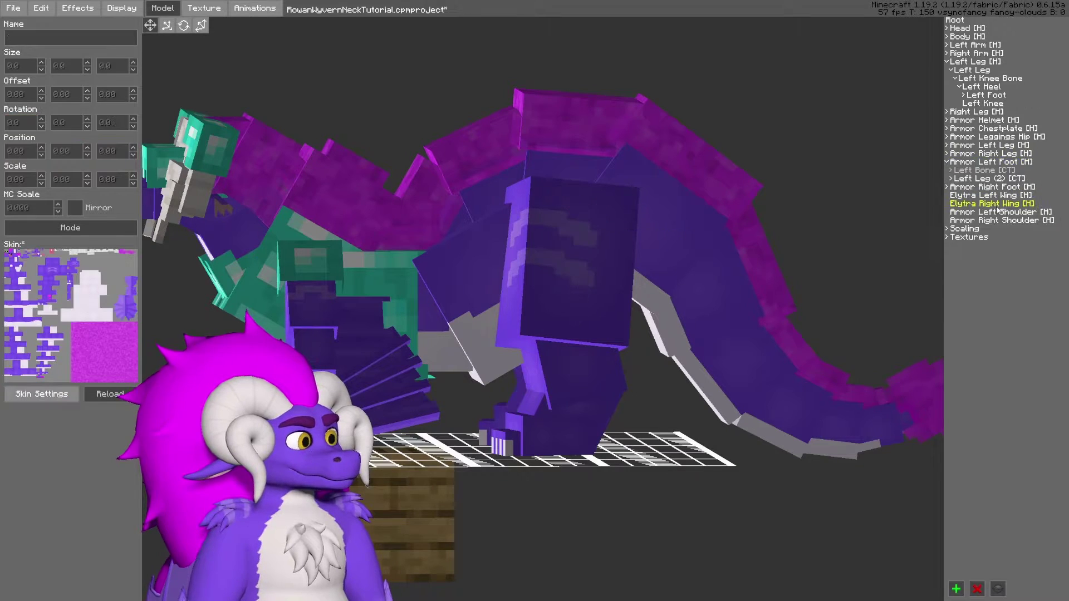
pyautogui.click(987, 180)
pyautogui.click(695, 478)
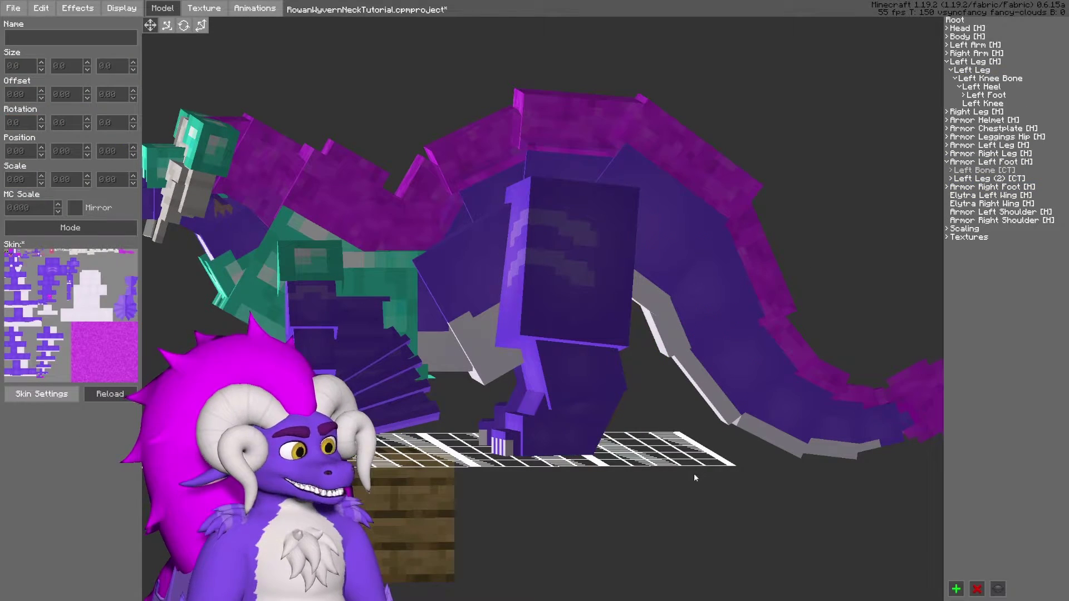
# Set the MC Scale of Left Leg (2) under Armor Left Foot to 0.5 and expand its child parts.
pyautogui.click(982, 178)
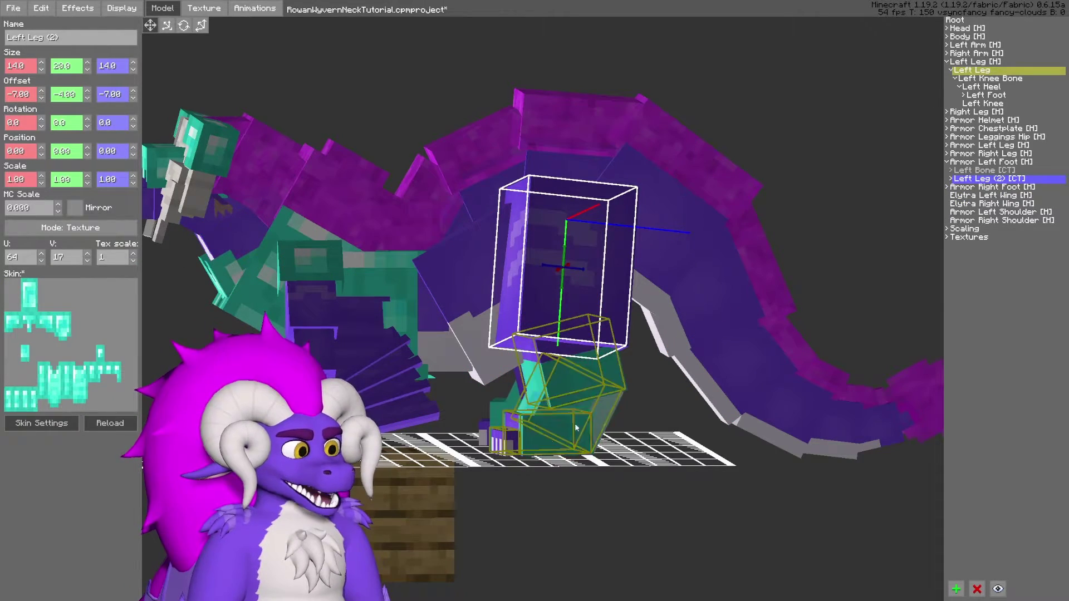
pyautogui.click(951, 179)
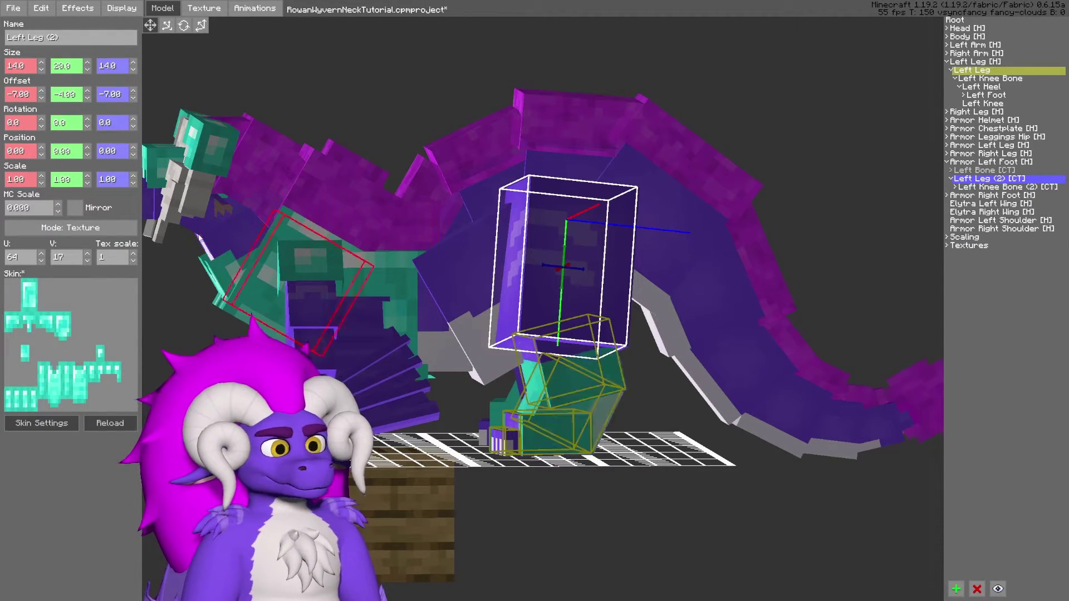
pyautogui.click(35, 210)
pyautogui.press('BackSpace')
pyautogui.press('BackSpace')
pyautogui.press('BackSpace')
pyautogui.write('5')
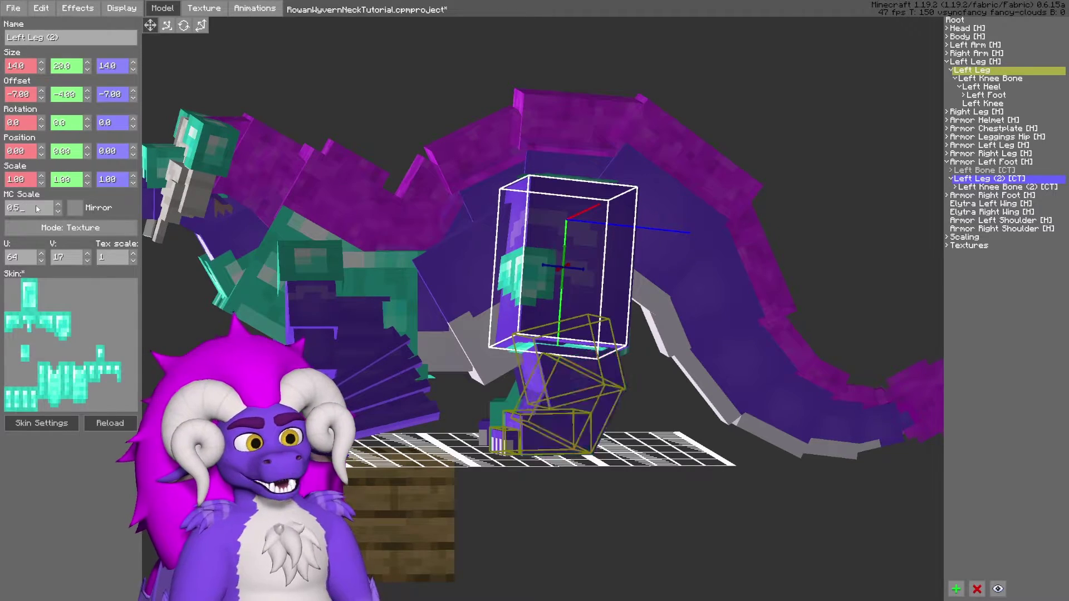
# Set the MC Scale of Left Knee Bone (2) to 0.5.
pyautogui.moveTo(985, 189)
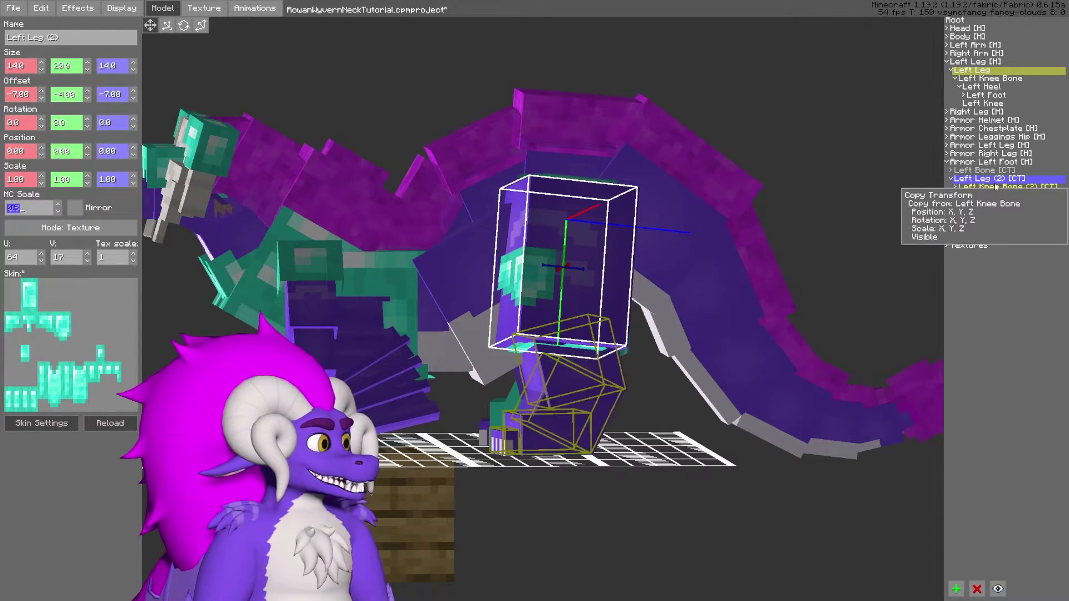
pyautogui.click(984, 188)
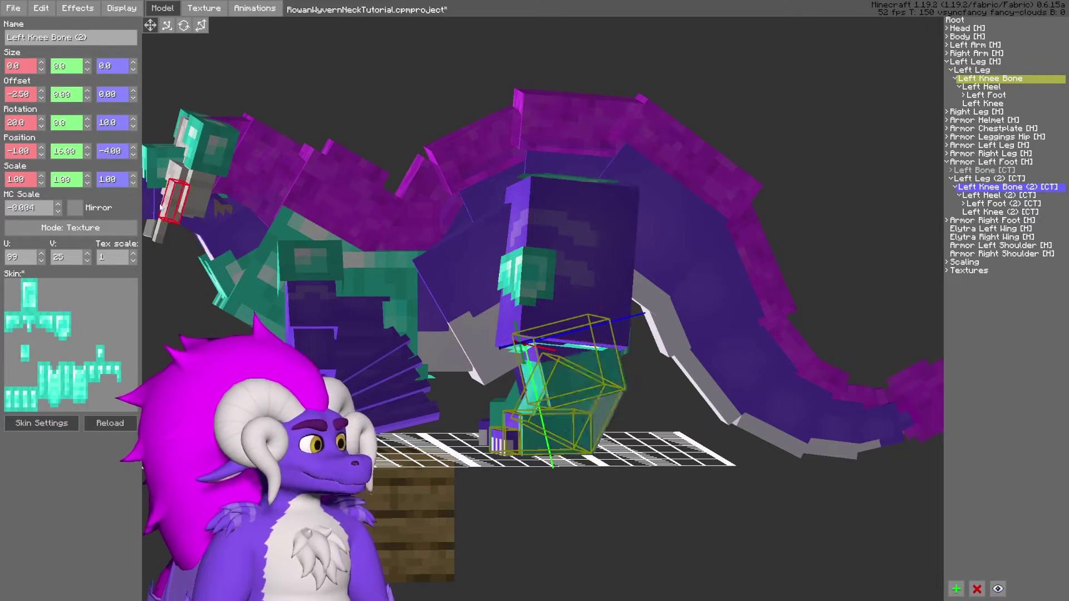
pyautogui.click(29, 208)
pyautogui.hotkey('ctrl', 'a')
pyautogui.write('0.5')
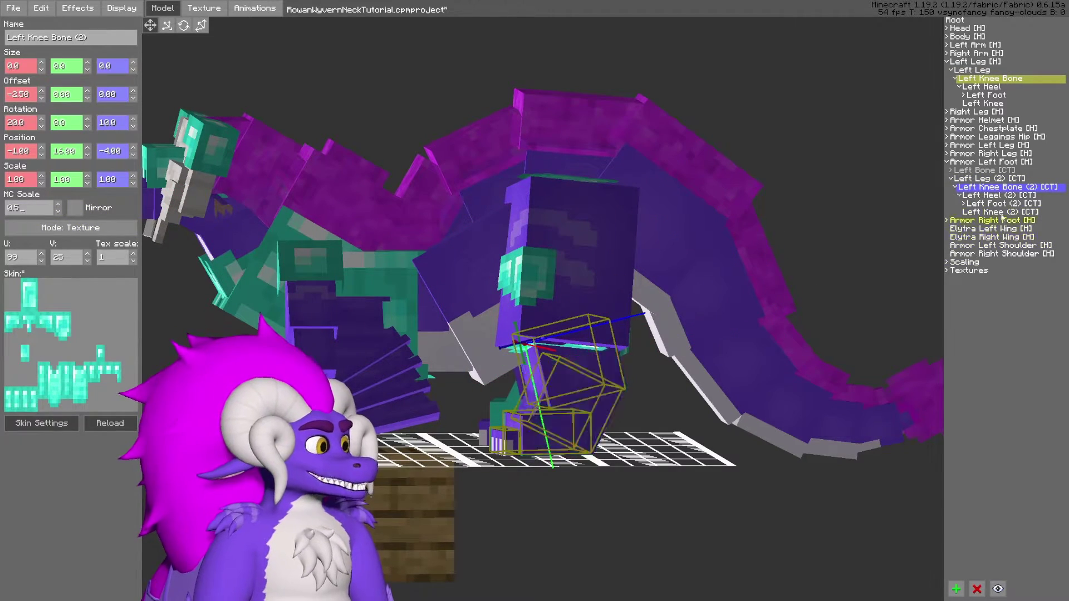
# Set the MC Scale of Left Heel (2), Left Foot (2) and Left Knee (2) to 0.5.
pyautogui.click(999, 196)
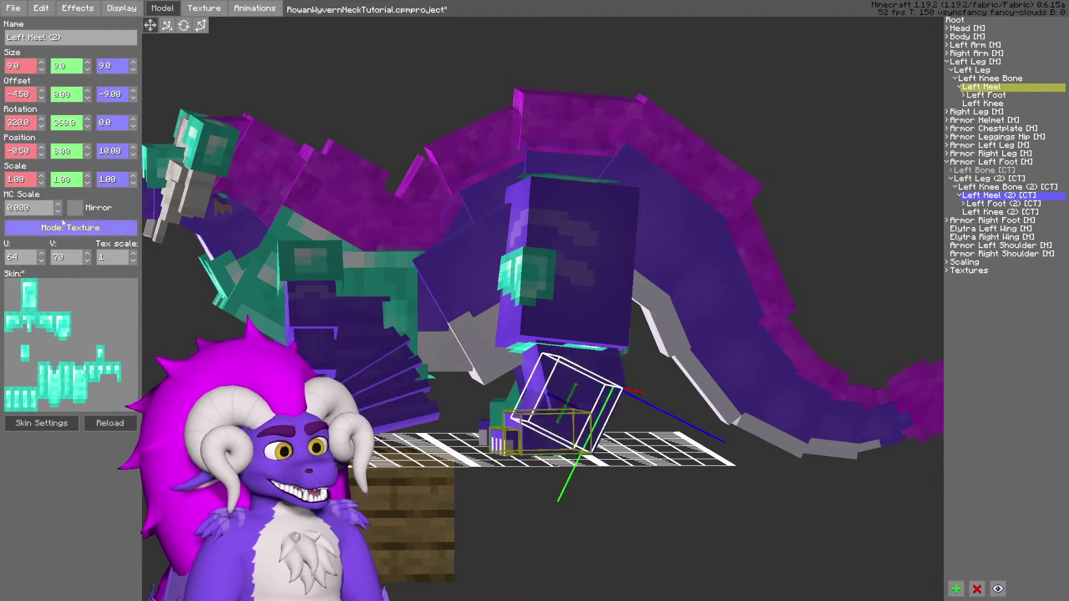
pyautogui.click(997, 204)
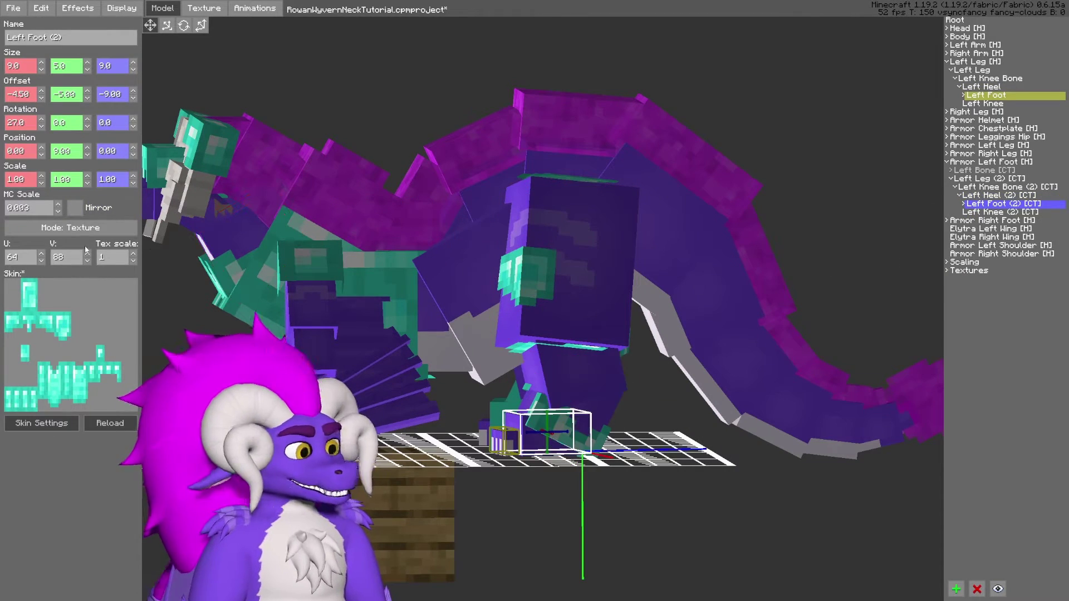
pyautogui.click(1000, 213)
pyautogui.click(778, 484)
pyautogui.keyDown('shift'); pyautogui.moveTo(697, 440); pyautogui.dragTo(687, 430, button='middle'); pyautogui.keyUp('shift')
pyautogui.click(984, 213)
pyautogui.moveTo(740, 321); pyautogui.dragTo(747, 327, button='middle')
pyautogui.moveTo(746, 329); pyautogui.dragTo(672, 433)
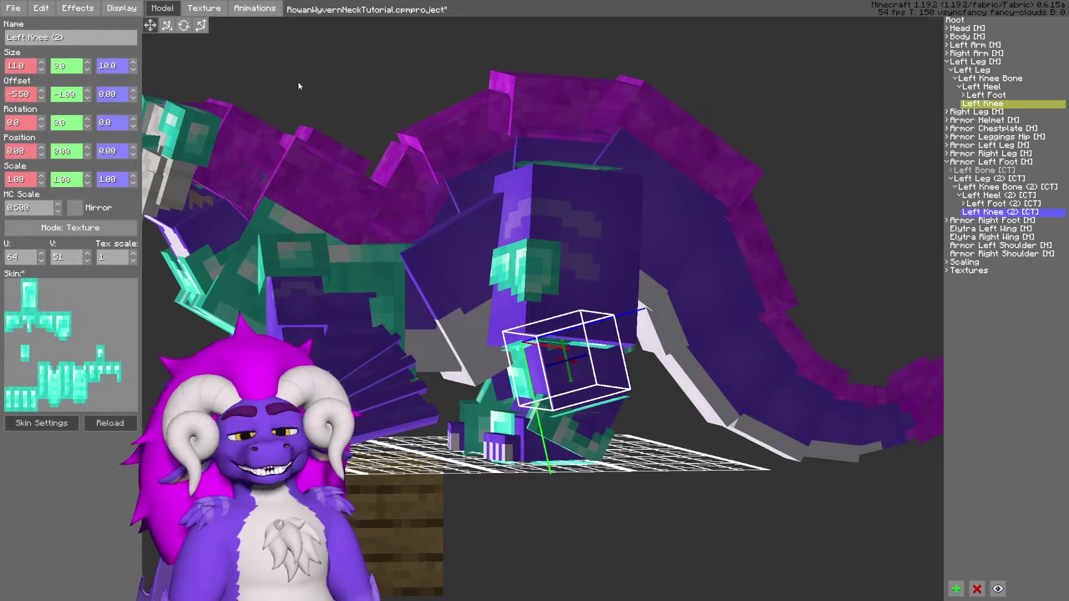
# Examine how the armor texture falls on the copied leg and view its texture sheet.
pyautogui.moveTo(389, 92); pyautogui.dragTo(383, 90, button='middle')
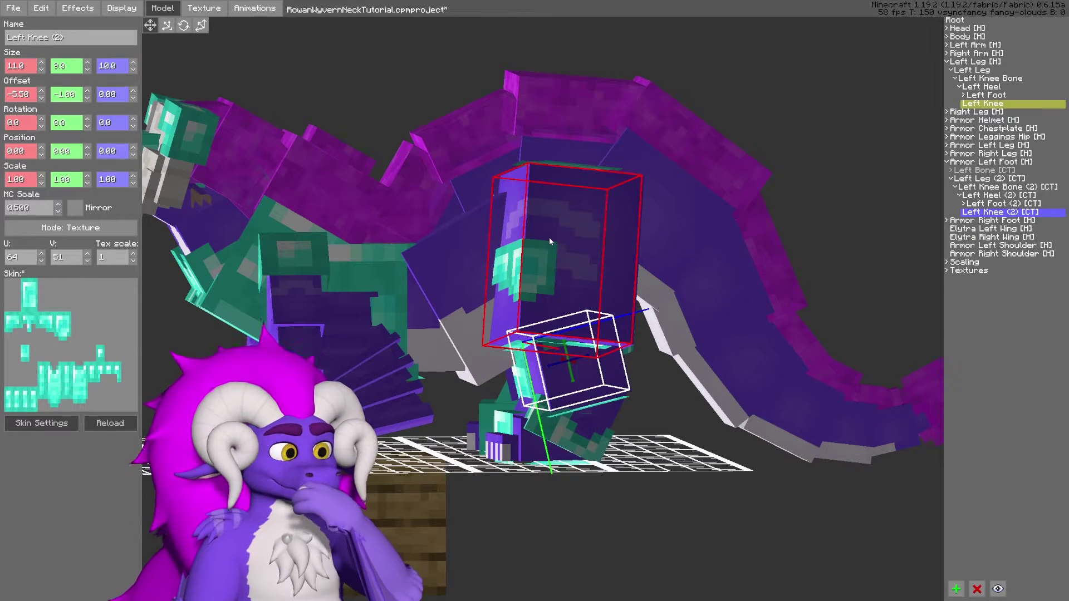
pyautogui.moveTo(549, 238); pyautogui.dragTo(568, 248, button='middle')
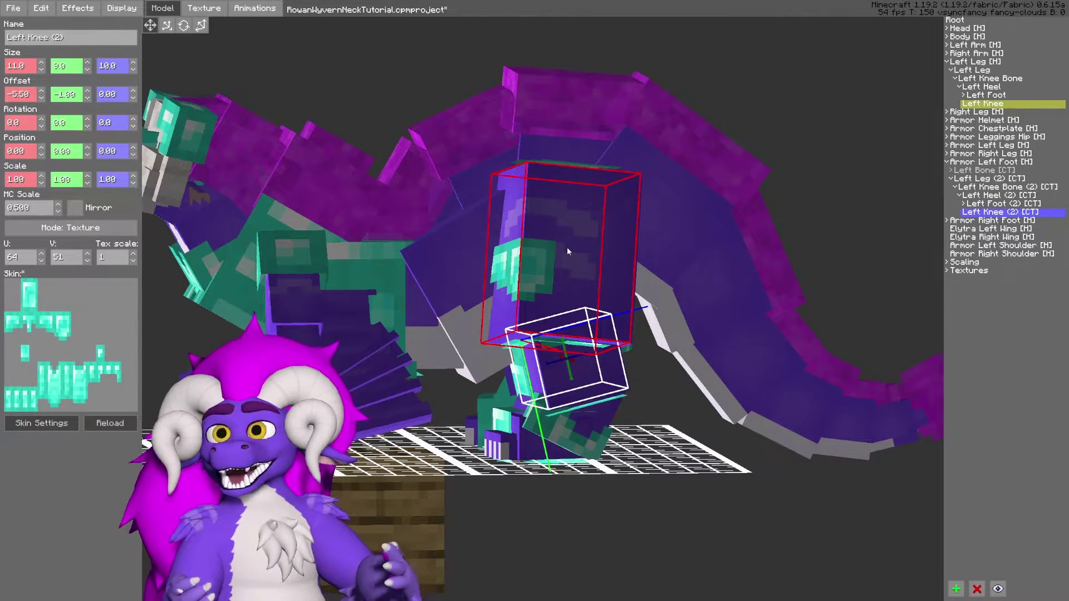
pyautogui.click(208, 10)
pyautogui.moveTo(872, 148); pyautogui.dragTo(905, 232, button='middle')
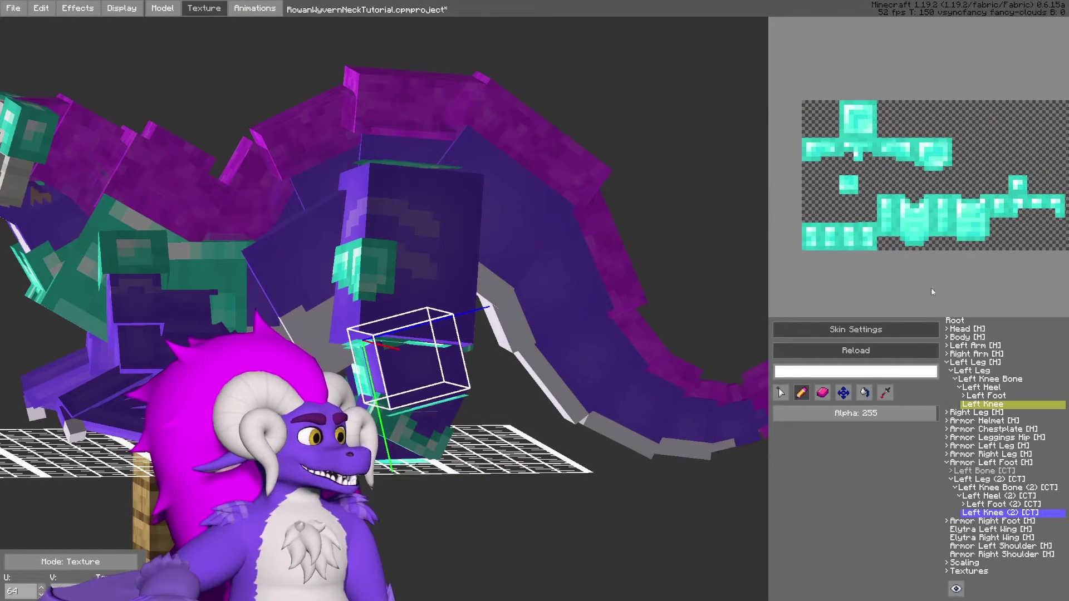
pyautogui.click(167, 9)
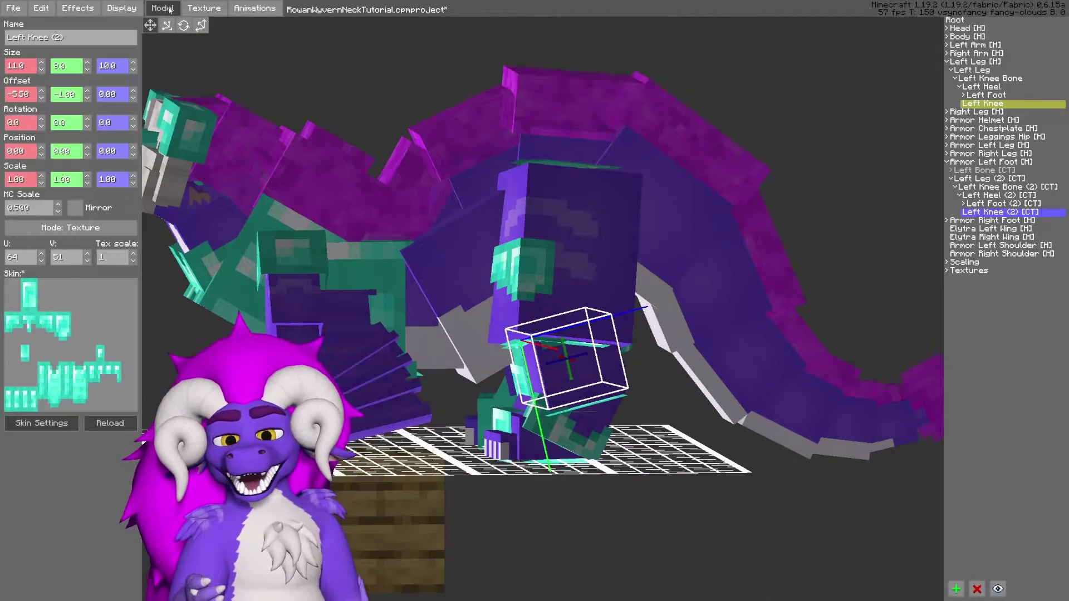
# Select the Body Plate in Armor Chestplate and check its Per-Face UV effect.
pyautogui.moveTo(408, 275); pyautogui.dragTo(502, 282, button='middle')
pyautogui.click(496, 295)
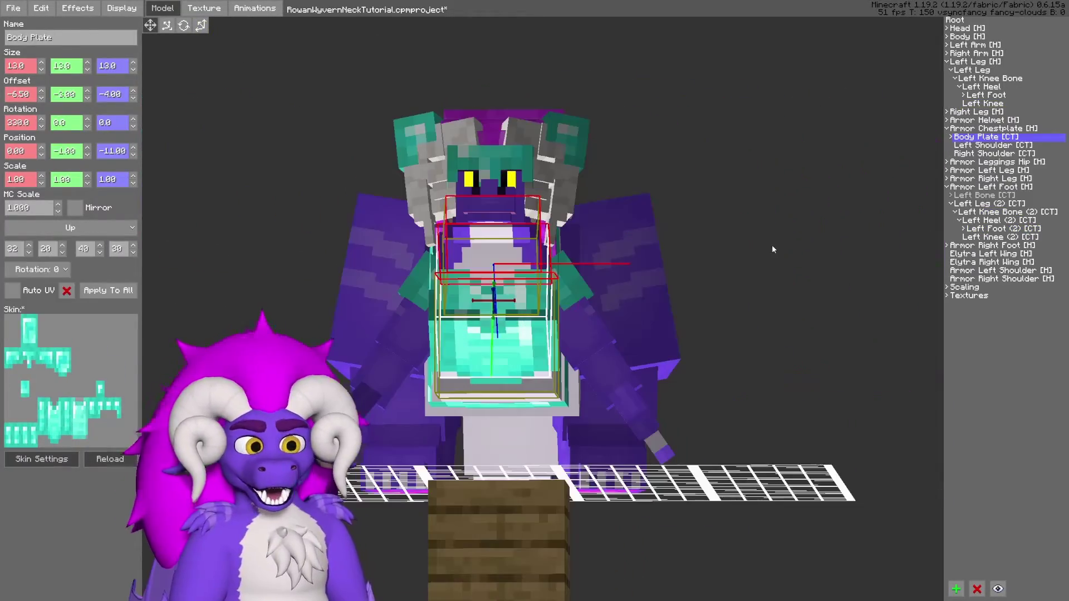
pyautogui.click(772, 245)
pyautogui.moveTo(772, 245); pyautogui.dragTo(771, 262, button='middle')
pyautogui.moveTo(771, 263); pyautogui.dragTo(742, 293)
pyautogui.click(546, 267)
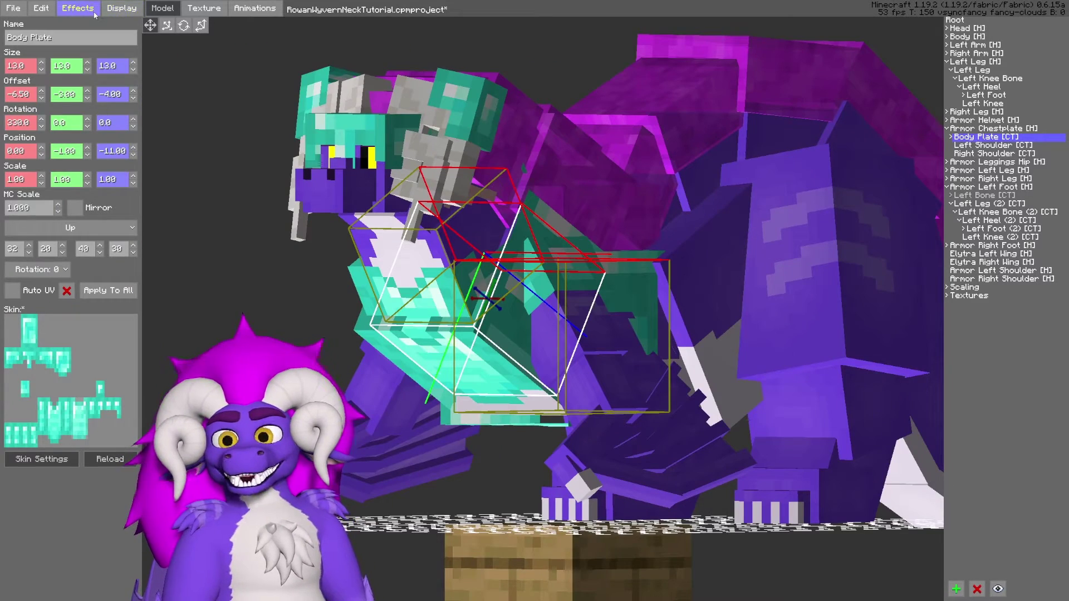
pyautogui.click(77, 8)
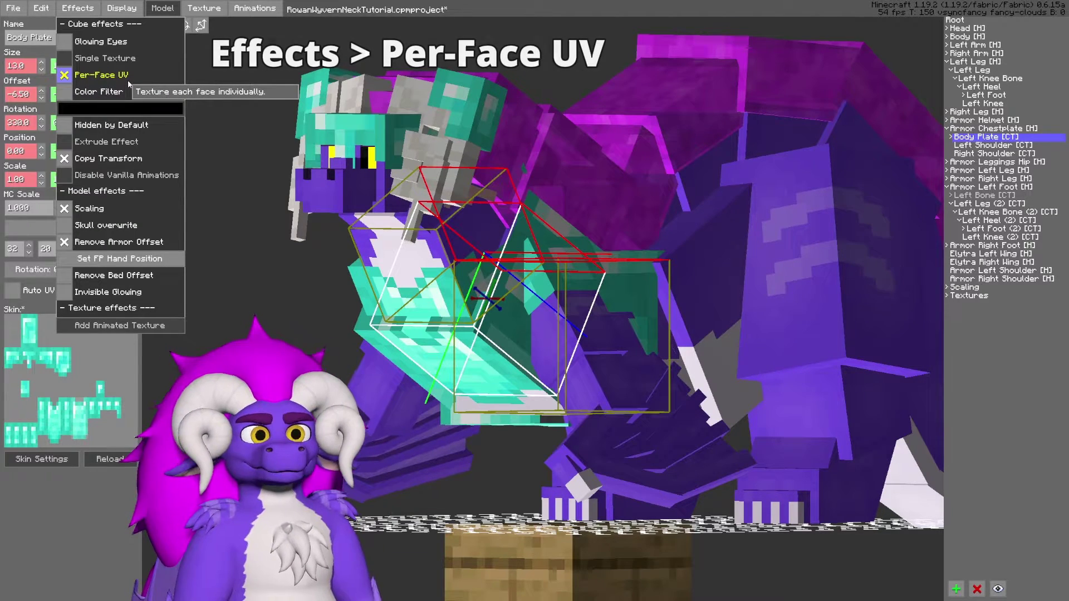
# View the Body Plate's UV areas on the armor texture and select its Down face.
pyautogui.click(205, 9)
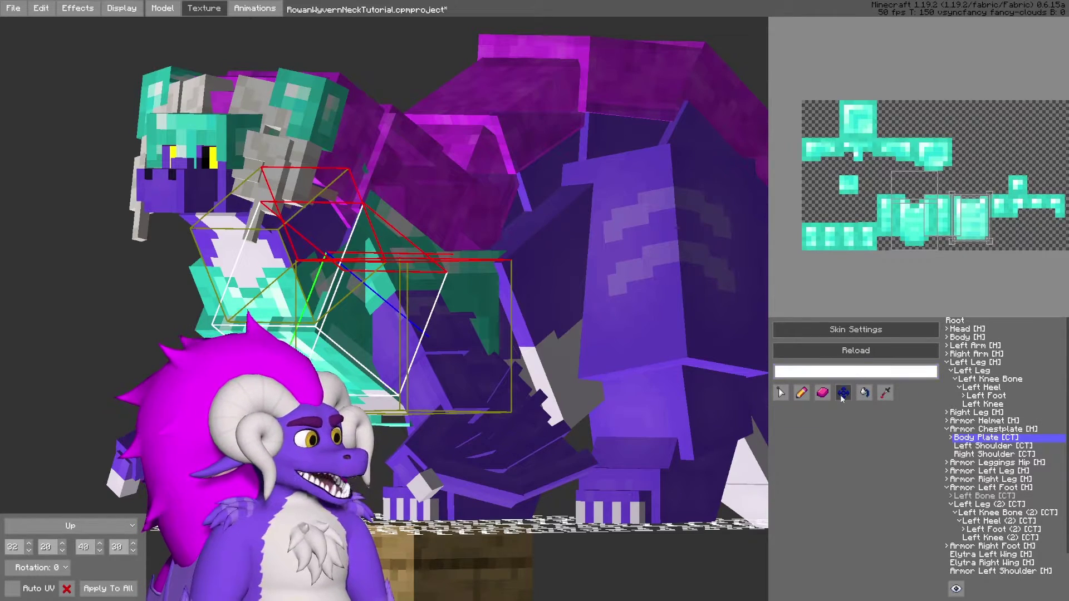
pyautogui.click(915, 224)
pyautogui.moveTo(529, 295); pyautogui.dragTo(492, 295, button='middle')
pyautogui.moveTo(364, 324); pyautogui.dragTo(383, 328, button='right')
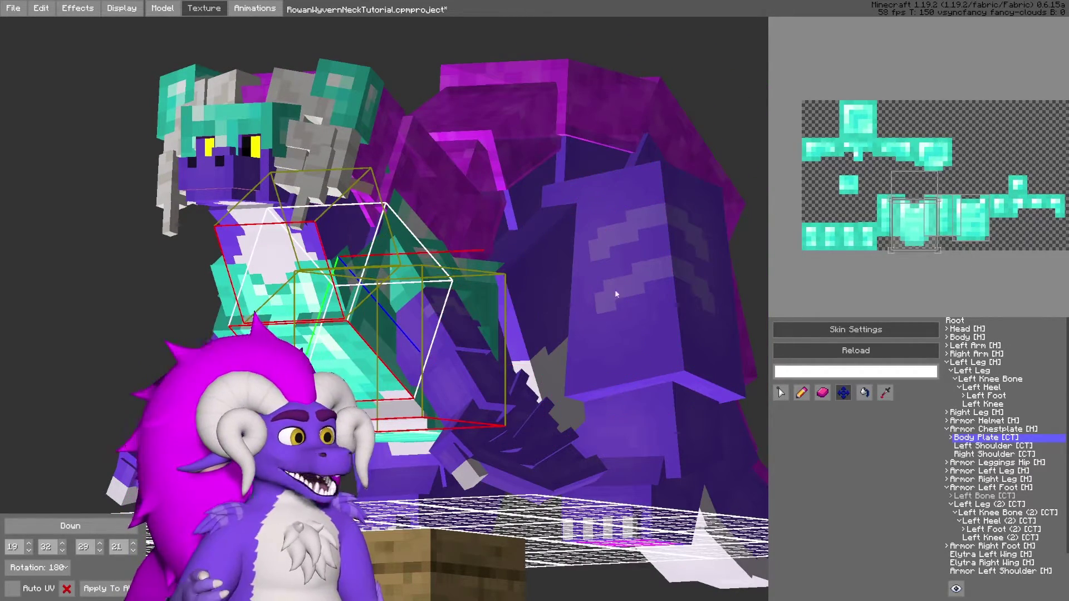
pyautogui.moveTo(356, 322); pyautogui.dragTo(386, 340, button='right')
pyautogui.scroll(3, 386, 340)
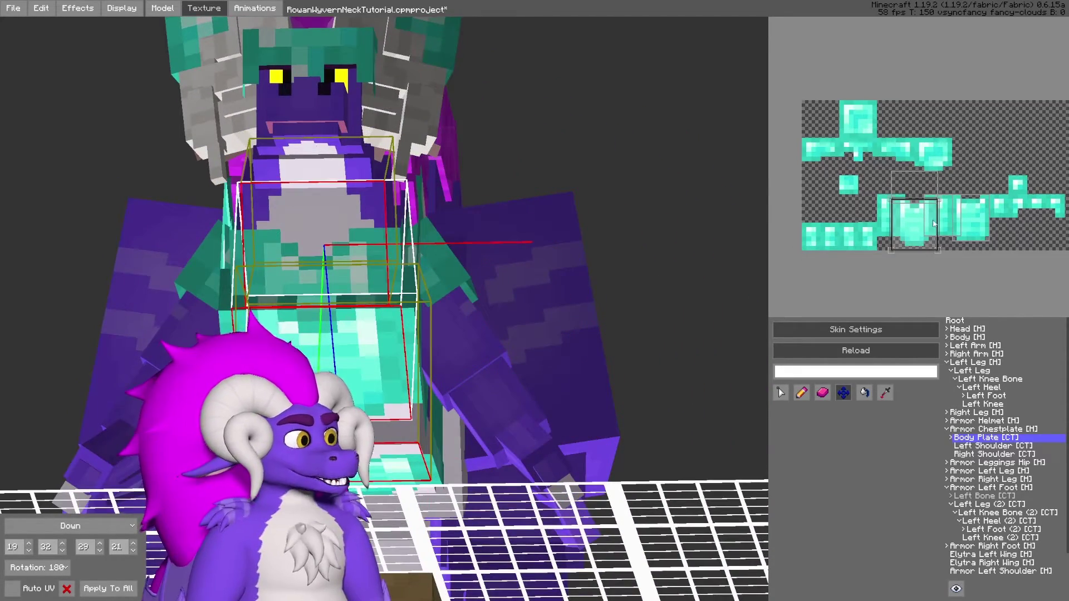
# Shift the Body Plate's Down face UV area on the armor texture and select its other face areas in turn.
pyautogui.moveTo(920, 232)
pyautogui.mouseDown()
pyautogui.moveTo(929, 224)
pyautogui.moveTo(917, 237)
pyautogui.mouseUp()
pyautogui.click(918, 230)
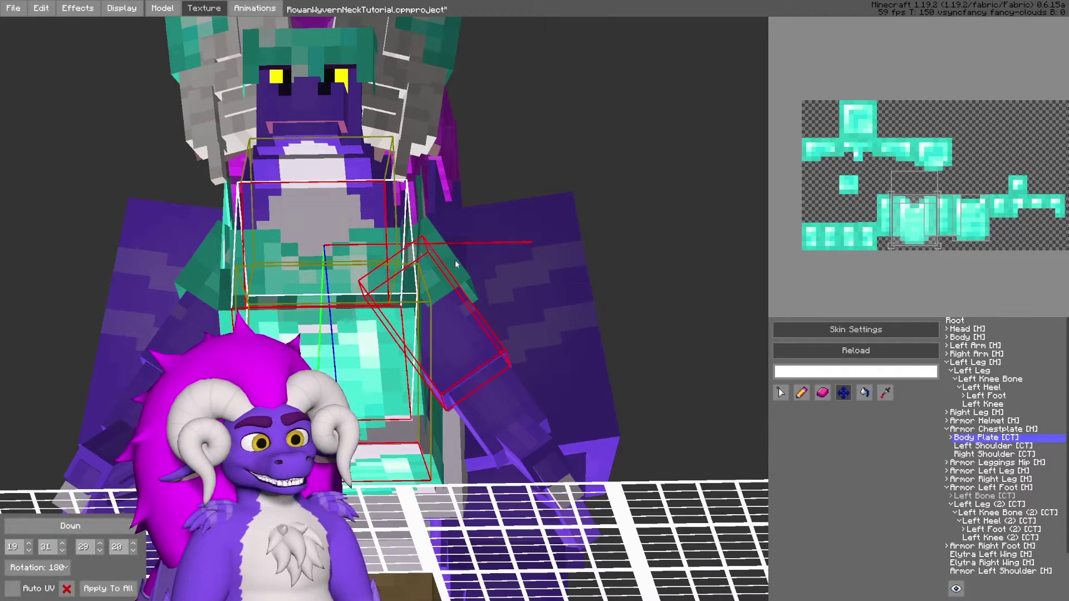
pyautogui.moveTo(921, 236); pyautogui.dragTo(924, 243)
pyautogui.click(951, 222)
pyautogui.moveTo(916, 190); pyautogui.dragTo(917, 187)
pyautogui.click(952, 217)
pyautogui.moveTo(671, 234); pyautogui.dragTo(563, 245, button='middle')
pyautogui.moveTo(944, 210); pyautogui.dragTo(953, 213)
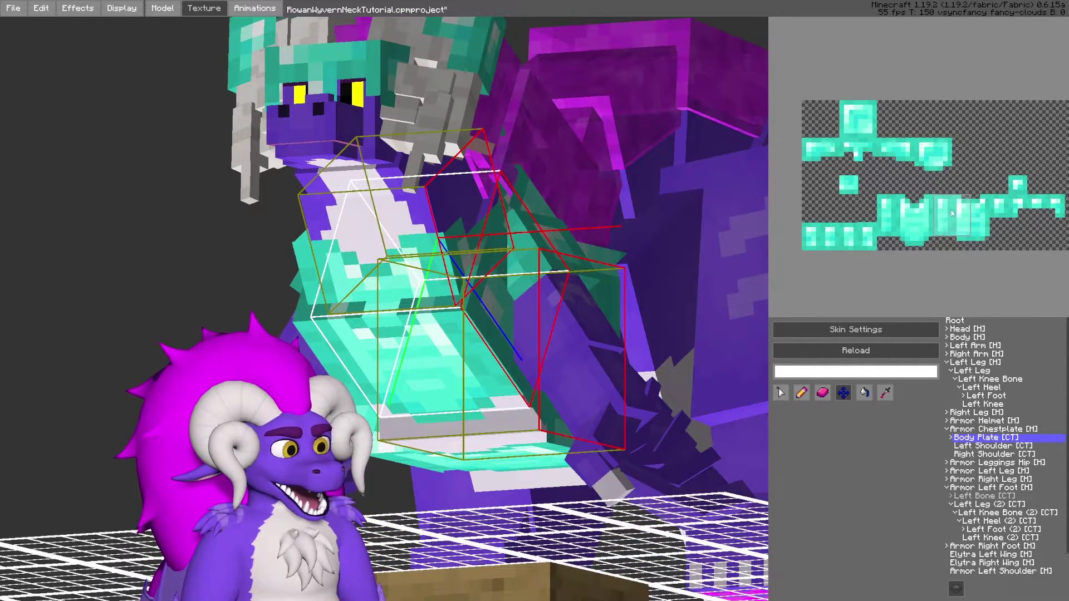
pyautogui.click(982, 216)
# Set all size values and the X offset of Left Knee (2) to 0, clearing its remaining offsets as well.
pyautogui.moveTo(668, 206); pyautogui.dragTo(440, 224)
pyautogui.click(163, 7)
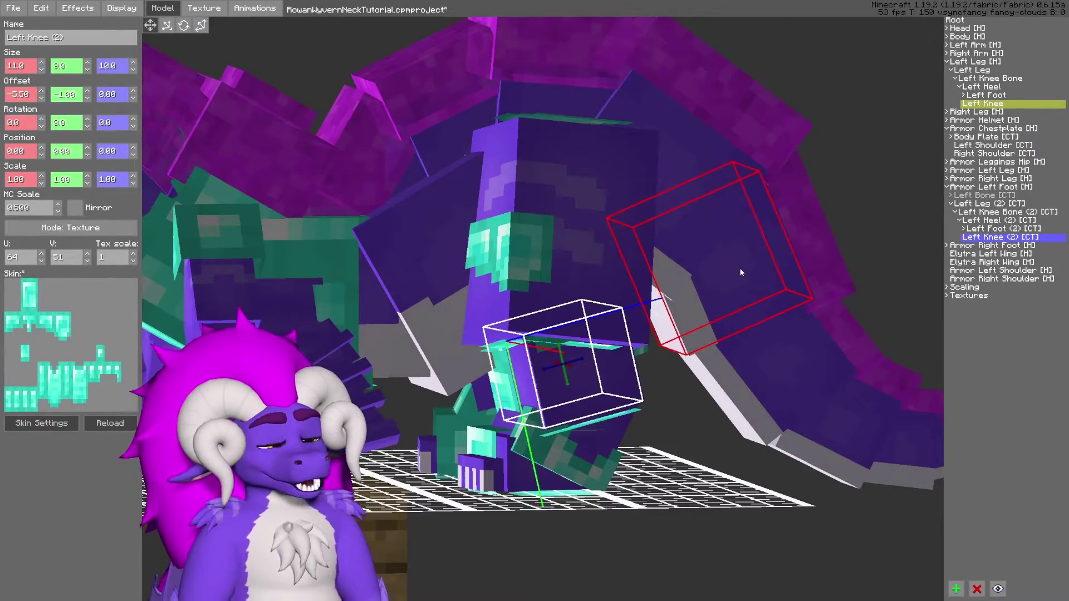
pyautogui.moveTo(750, 269)
pyautogui.mouseDown()
pyautogui.moveTo(720, 266)
pyautogui.moveTo(750, 259)
pyautogui.mouseUp()
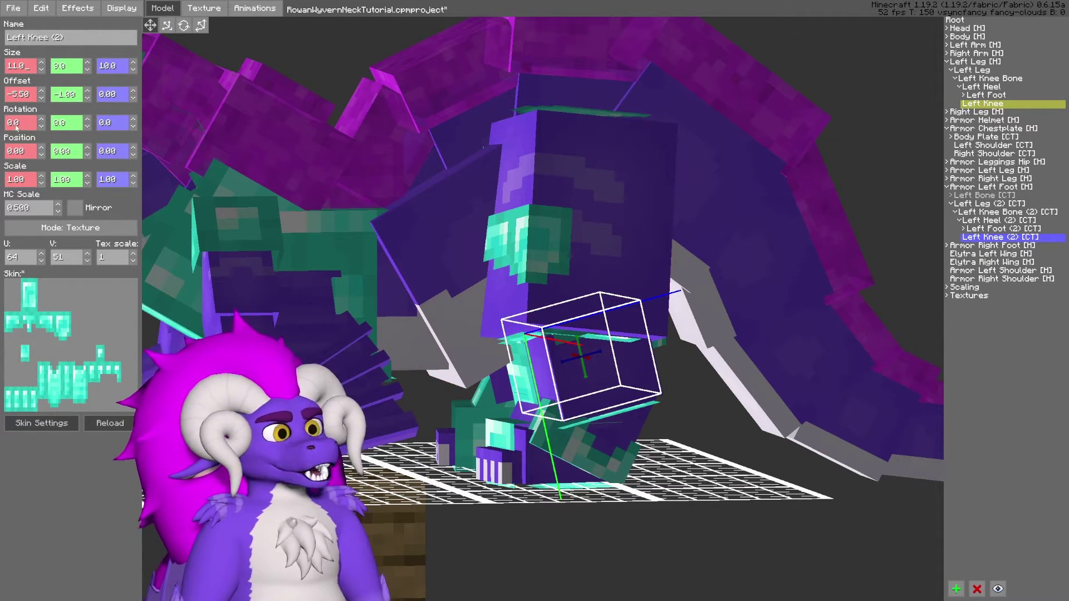
pyautogui.write('0')
pyautogui.press('Tab')
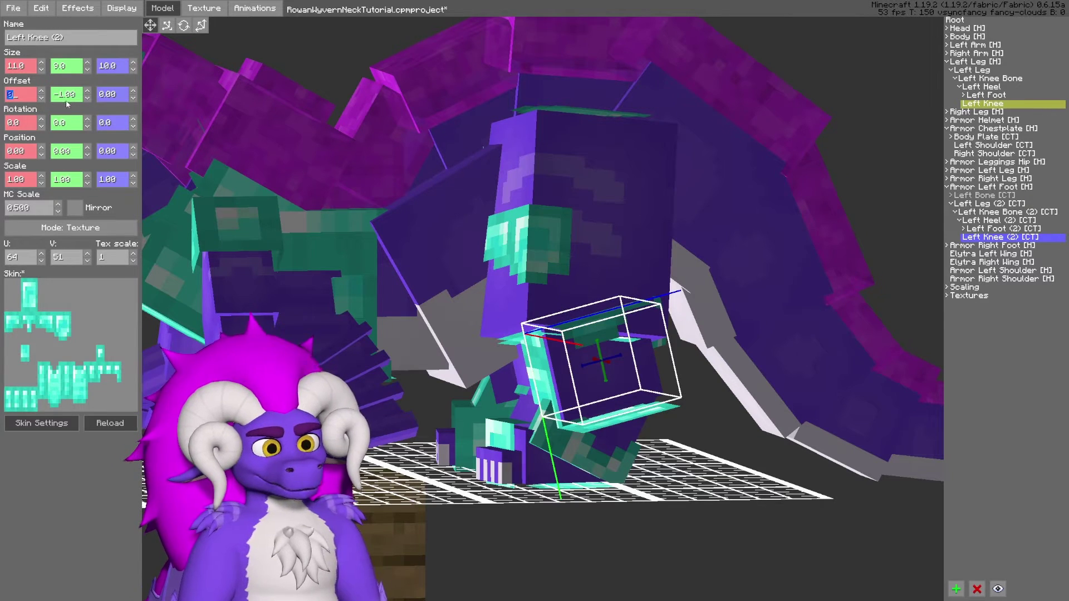
pyautogui.write('0')
pyautogui.click(120, 69)
pyautogui.write('0')
pyautogui.click(71, 66)
pyautogui.write('0')
pyautogui.click(21, 66)
pyautogui.write('0')
# Set the size and offset of Left Leg (2) to 0 on all axes.
pyautogui.click(571, 231)
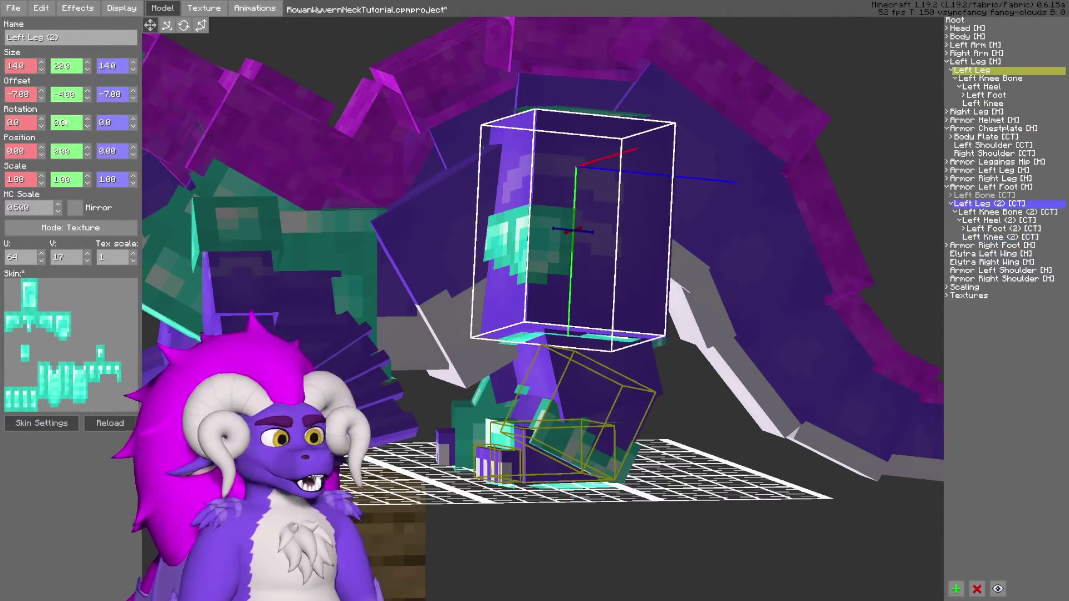
pyautogui.write('0')
pyautogui.click(71, 66)
pyautogui.write('0')
pyautogui.click(76, 94)
pyautogui.write('0')
pyautogui.click(119, 95)
pyautogui.write('0')
pyautogui.click(109, 66)
# Set the MC Scale of Left Knee Bone (2) and Left Leg (2) to 0.
pyautogui.click(516, 339)
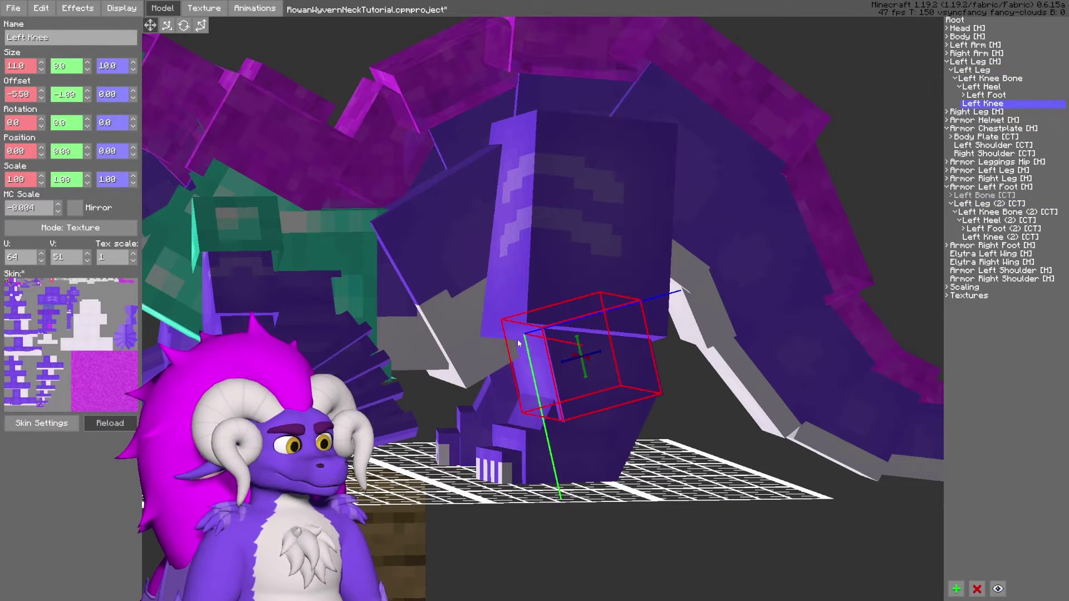
pyautogui.click(998, 221)
pyautogui.click(999, 236)
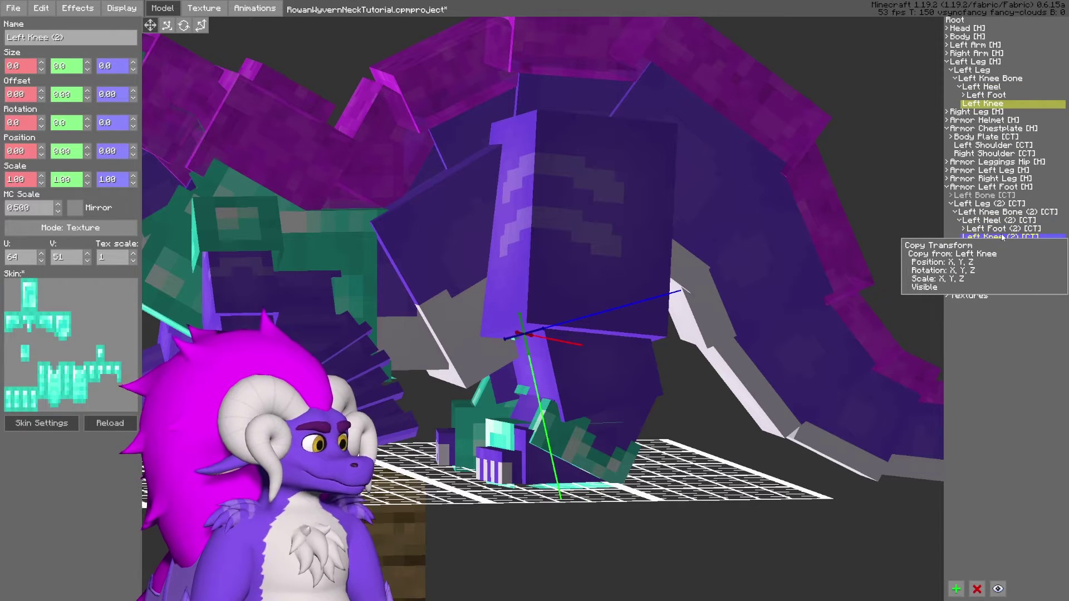
pyautogui.click(1002, 214)
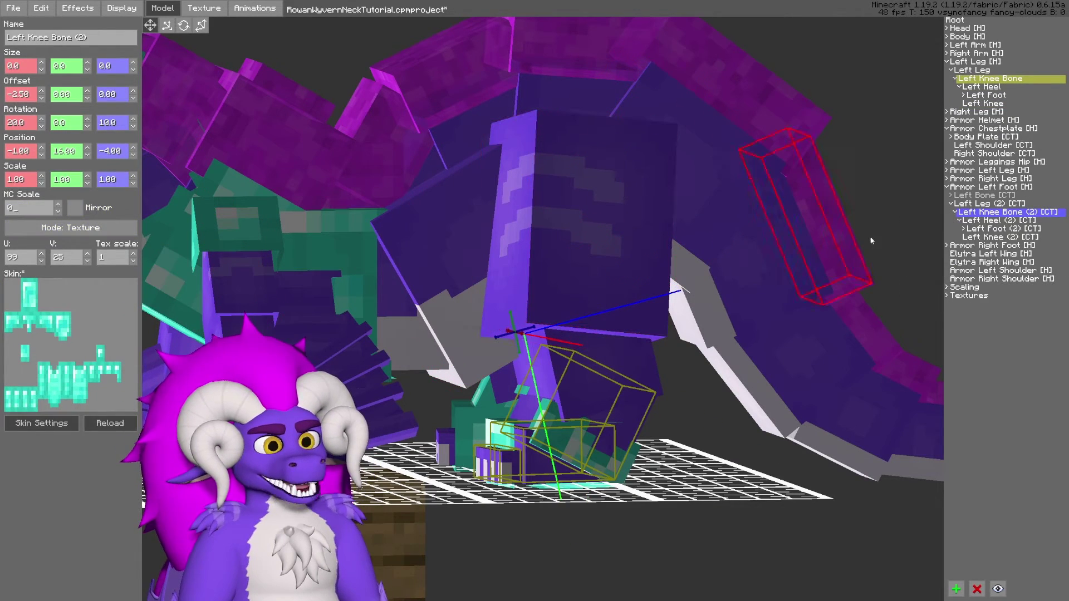
pyautogui.click(992, 205)
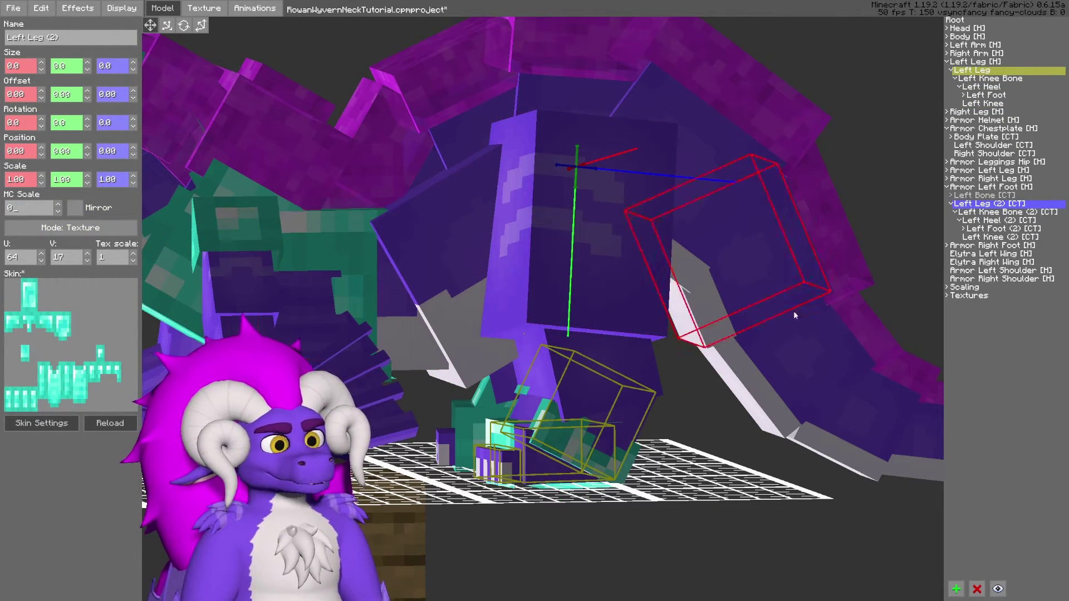
pyautogui.click(997, 213)
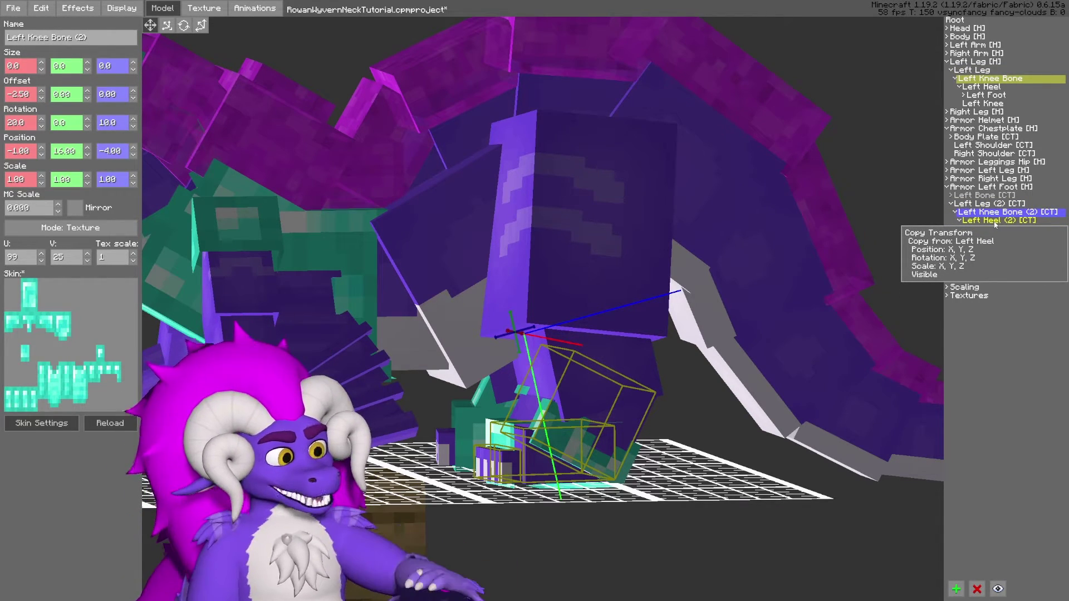
pyautogui.keyDown('shift'); pyautogui.moveTo(773, 334); pyautogui.dragTo(752, 314, button='middle'); pyautogui.keyUp('shift')
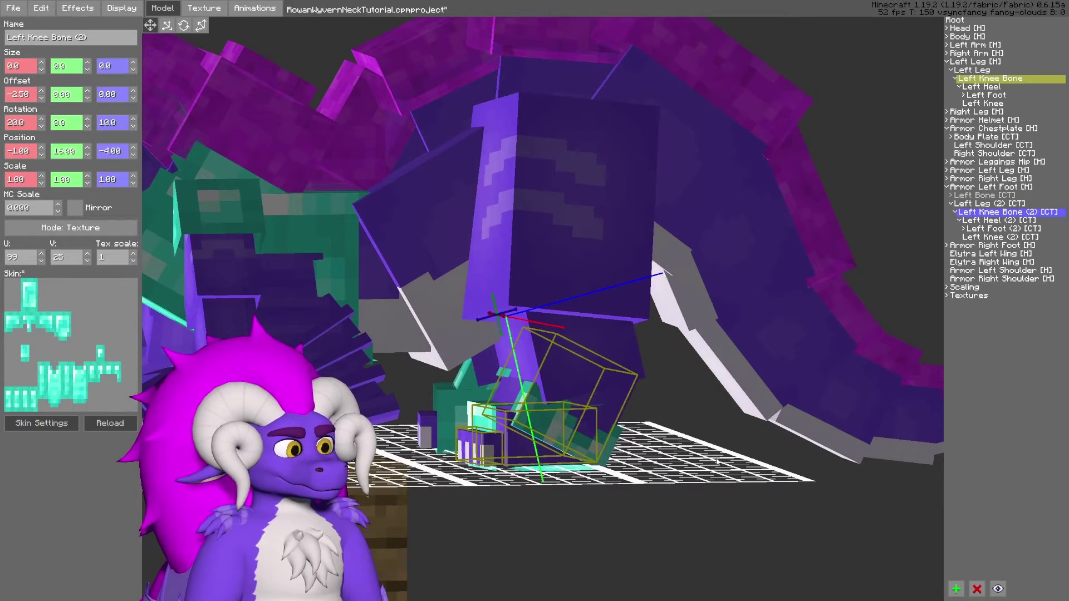
# Vary the Left Knee Bone's X rotation in 10-degree steps, passing through 50, to test whether the left boot armor follows.
pyautogui.click(702, 426)
pyautogui.moveTo(703, 426); pyautogui.dragTo(687, 432, button='middle')
pyautogui.moveTo(688, 433); pyautogui.dragTo(570, 349)
pyautogui.click(122, 8)
pyautogui.moveTo(167, 275)
pyautogui.click(267, 326)
pyautogui.moveTo(683, 460); pyautogui.dragTo(561, 335)
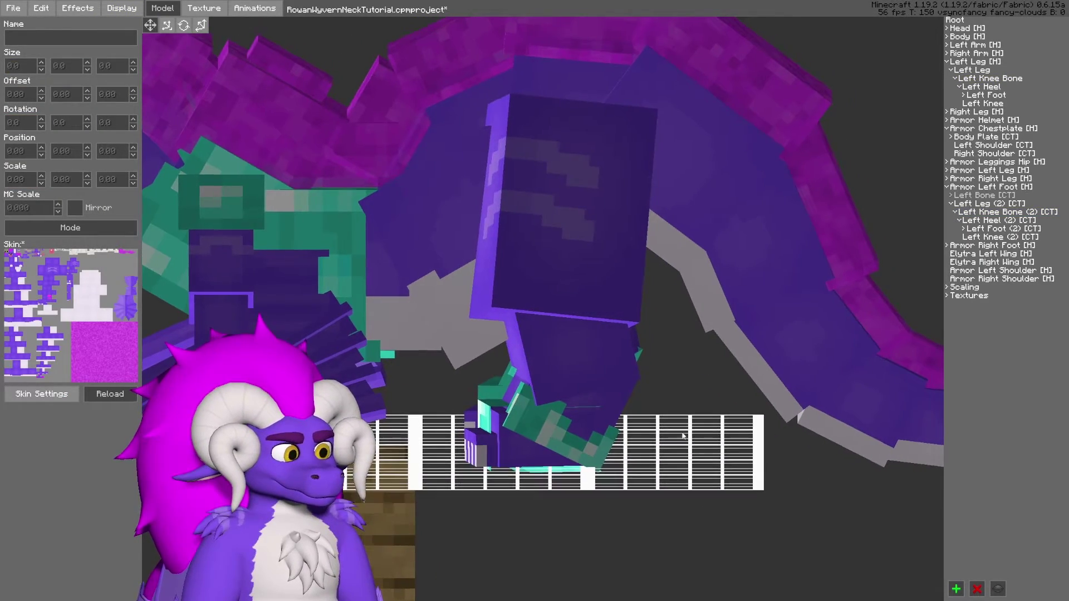
pyautogui.click(560, 335)
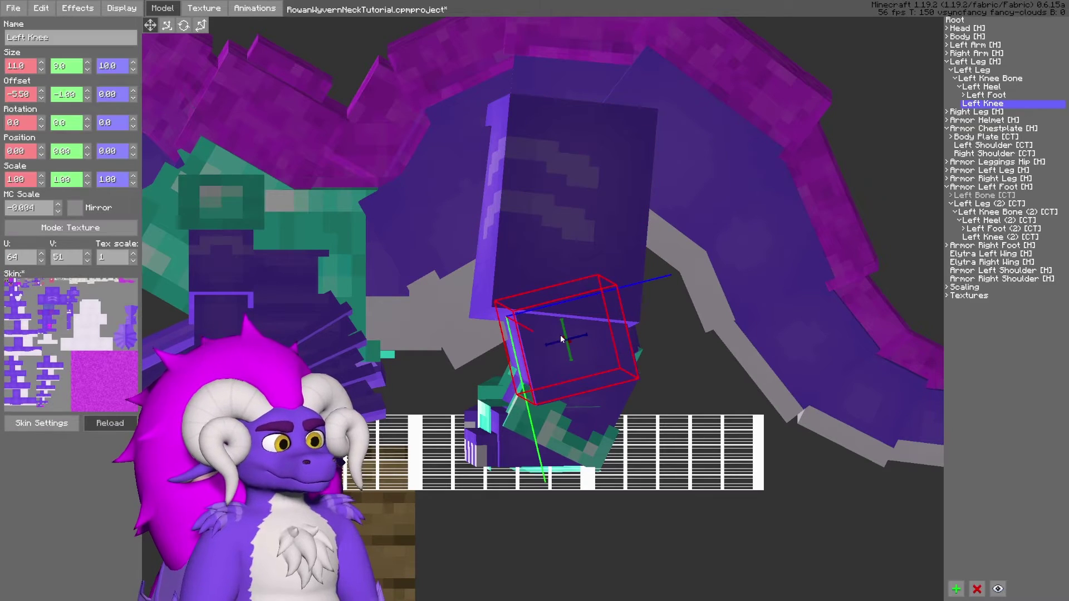
pyautogui.click(994, 78)
pyautogui.click(41, 127)
pyautogui.click(41, 118)
pyautogui.click(42, 119)
pyautogui.click(42, 119)
pyautogui.click(42, 118)
pyautogui.click(42, 119)
pyautogui.click(43, 126)
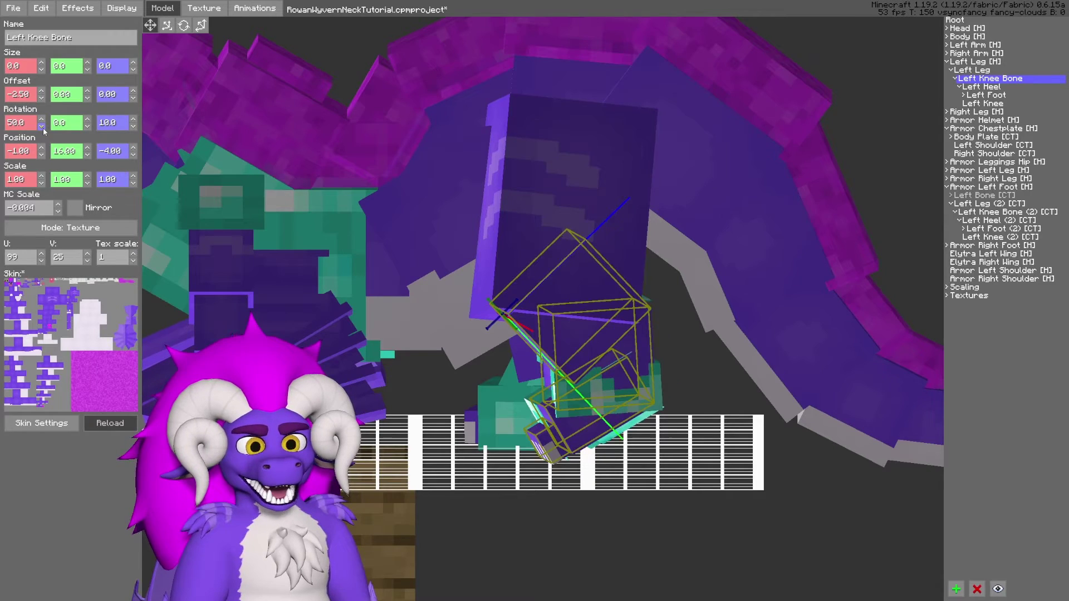
pyautogui.click(42, 127)
pyautogui.click(42, 127)
# Swing Left Leg on its X rotation in 10-degree steps and bring it back to 360 to test the armor's movement.
pyautogui.click(560, 234)
pyautogui.click(43, 127)
pyautogui.click(42, 127)
pyautogui.click(42, 127)
pyautogui.click(42, 127)
pyautogui.click(42, 120)
pyautogui.click(42, 119)
pyautogui.click(42, 119)
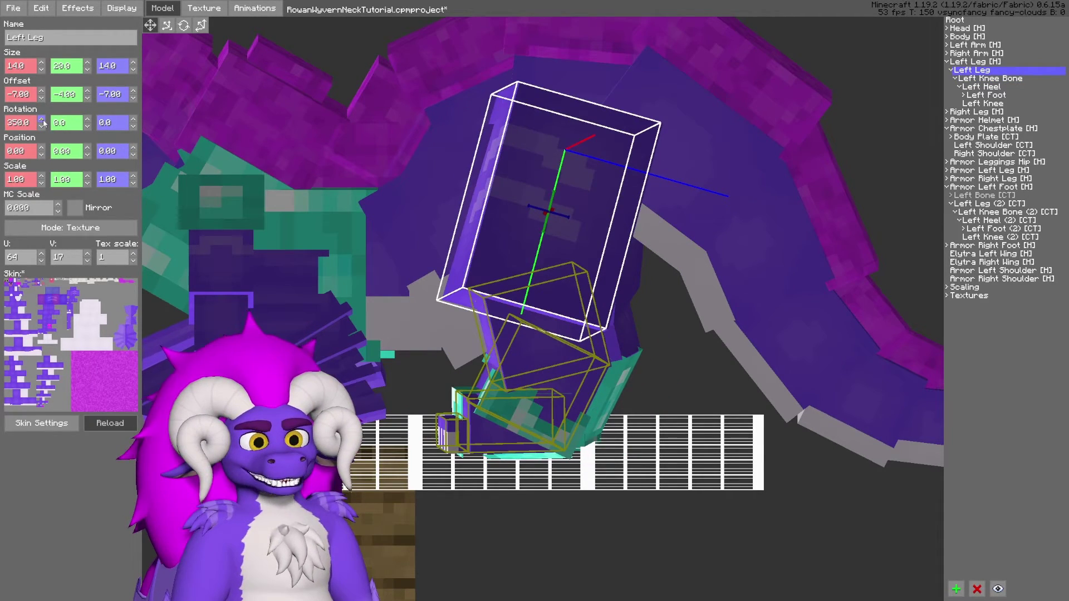
pyautogui.click(41, 119)
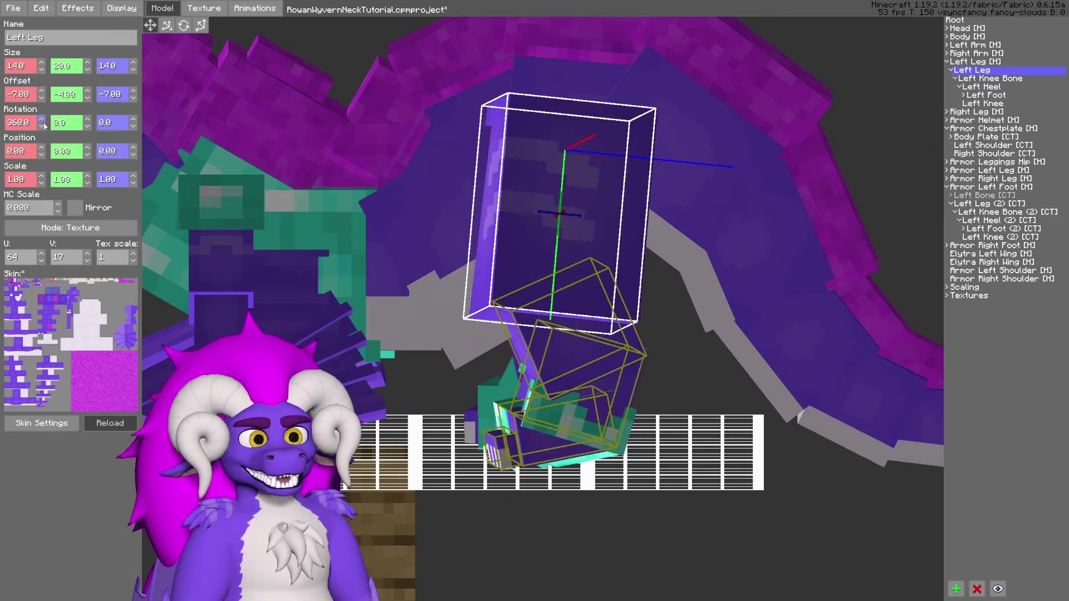
# Examine the Right Boot armor and the right foot from several angles.
pyautogui.click(686, 398)
pyautogui.moveTo(686, 398); pyautogui.dragTo(695, 421, button='middle')
pyautogui.moveTo(543, 432); pyautogui.dragTo(650, 437, button='middle')
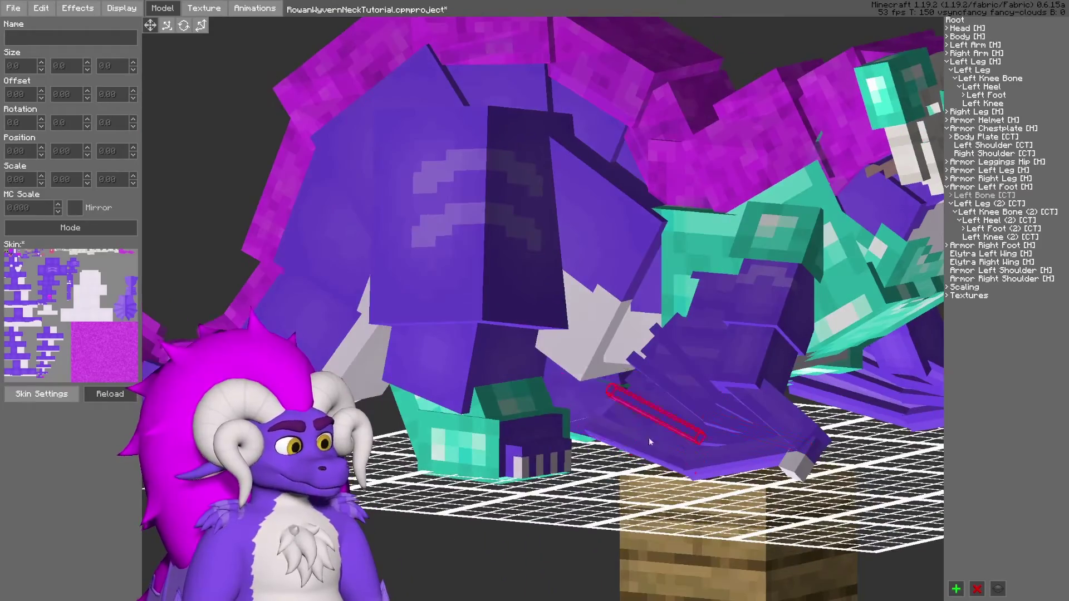
pyautogui.click(534, 448)
pyautogui.moveTo(533, 448); pyautogui.dragTo(586, 433, button='middle')
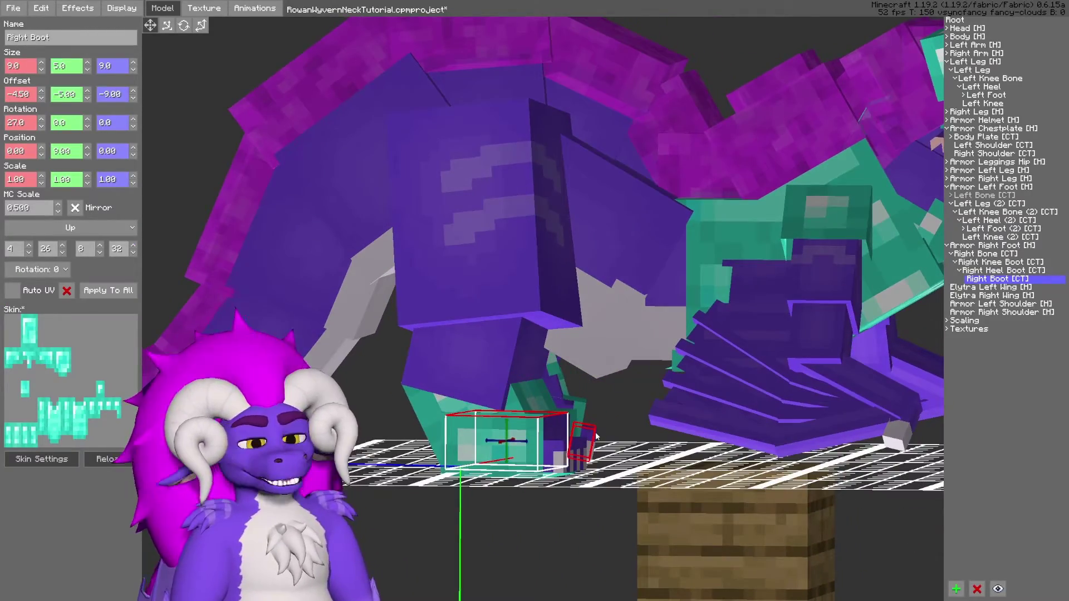
pyautogui.scroll(3, 599, 463)
pyautogui.click(640, 493)
pyautogui.moveTo(640, 493)
pyautogui.mouseDown(button='middle')
pyautogui.moveTo(599, 490)
pyautogui.moveTo(629, 483)
pyautogui.mouseUp(button='middle')
pyautogui.click(494, 463)
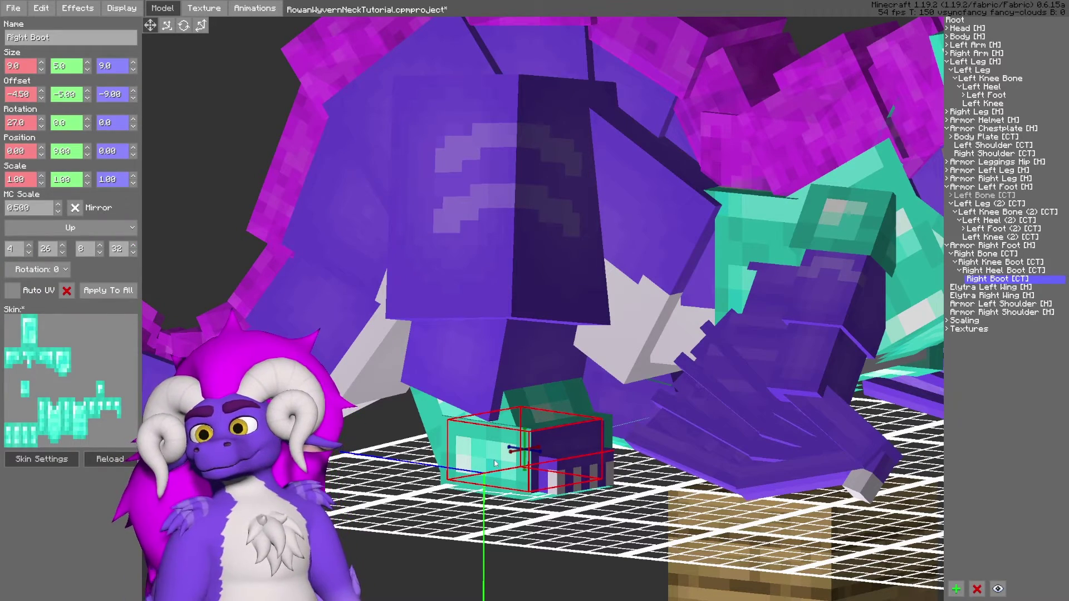
pyautogui.moveTo(512, 463); pyautogui.dragTo(507, 286)
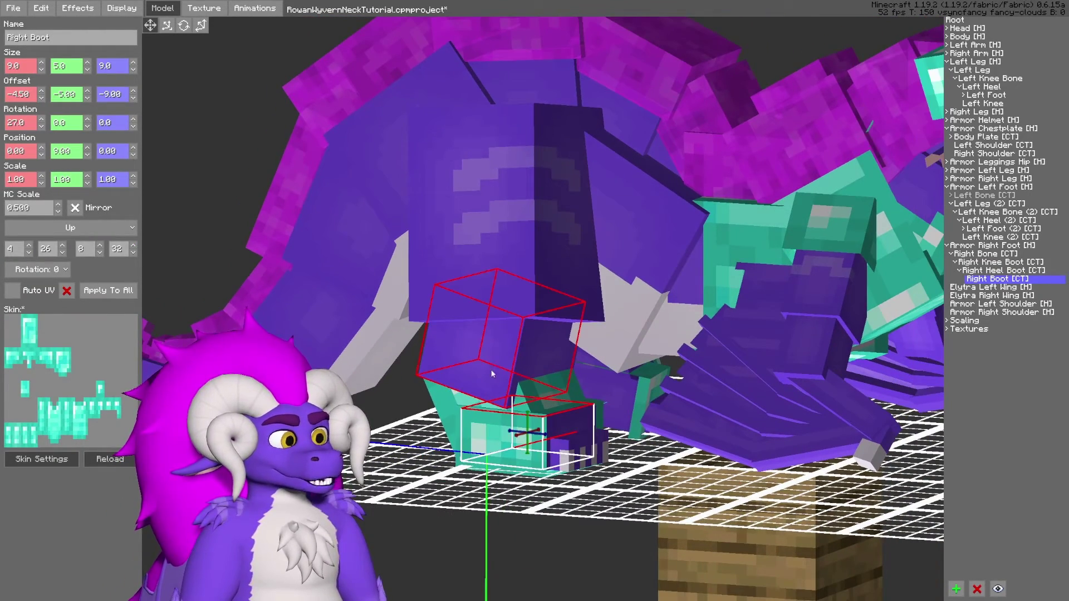
# Swing Right Leg on its X rotation through 340 and back to its original angle to test the right boot armor.
pyautogui.click(508, 285)
pyautogui.click(42, 120)
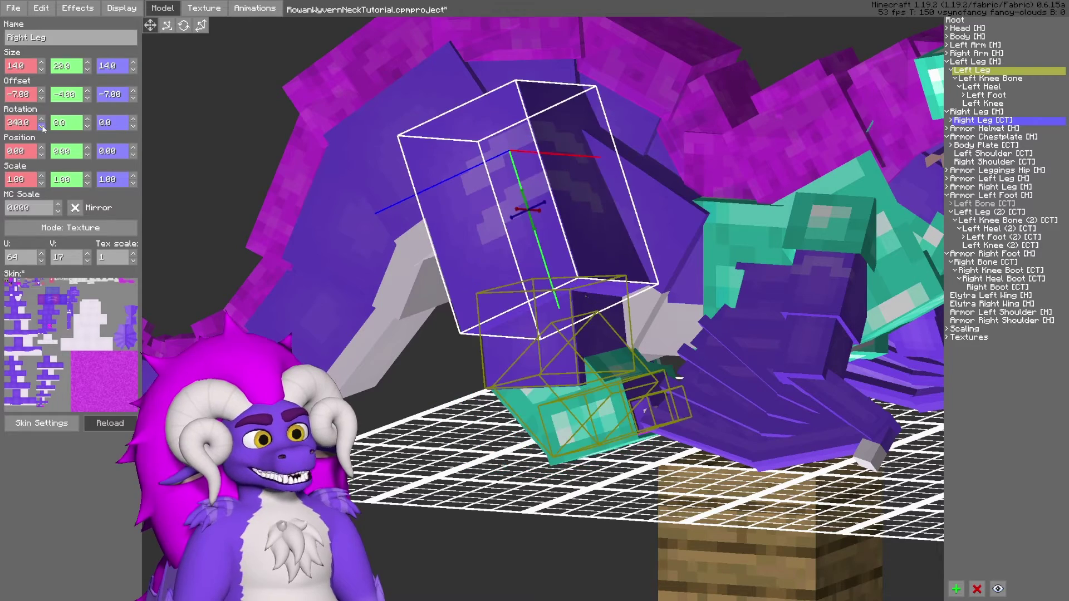
pyautogui.click(42, 119)
pyautogui.click(42, 126)
pyautogui.click(42, 127)
# Test the Right Knee Bone by changing its X rotation by one step and back, and clear the selection.
pyautogui.click(504, 340)
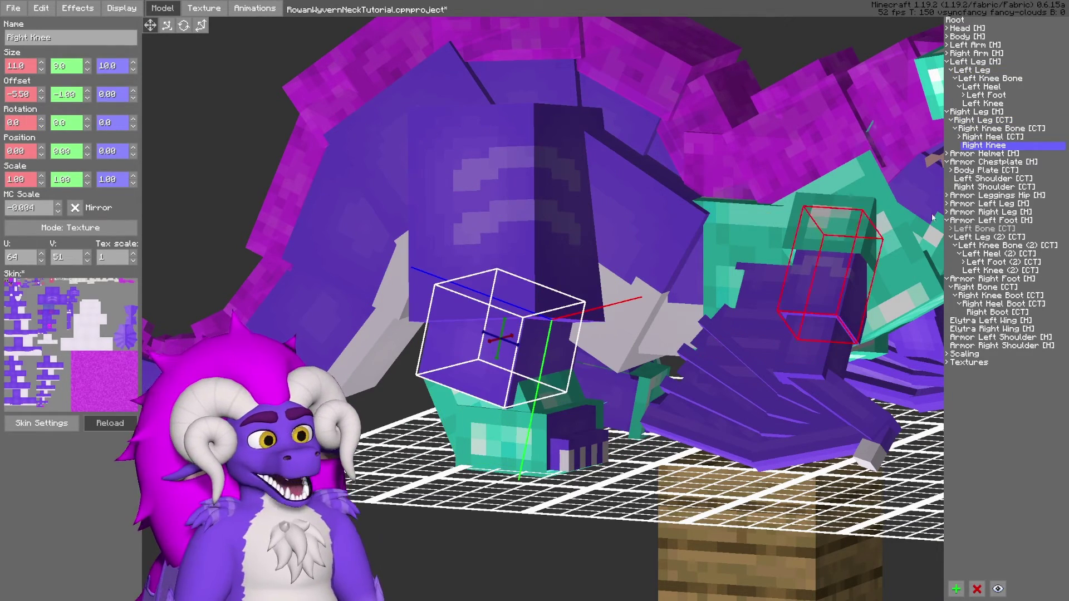
pyautogui.click(1000, 130)
pyautogui.click(41, 127)
pyautogui.click(41, 119)
pyautogui.click(195, 273)
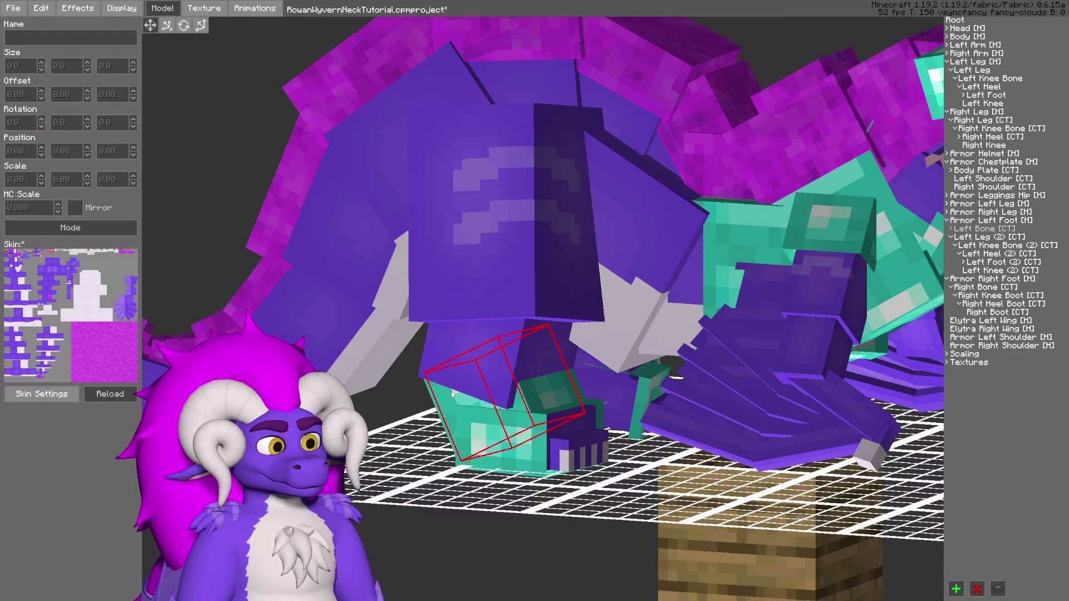
# Inspect the copy-transform links of Right Knee Boot and Right Bone, the parents of Right Boot under Armor Right Foot.
pyautogui.click(531, 431)
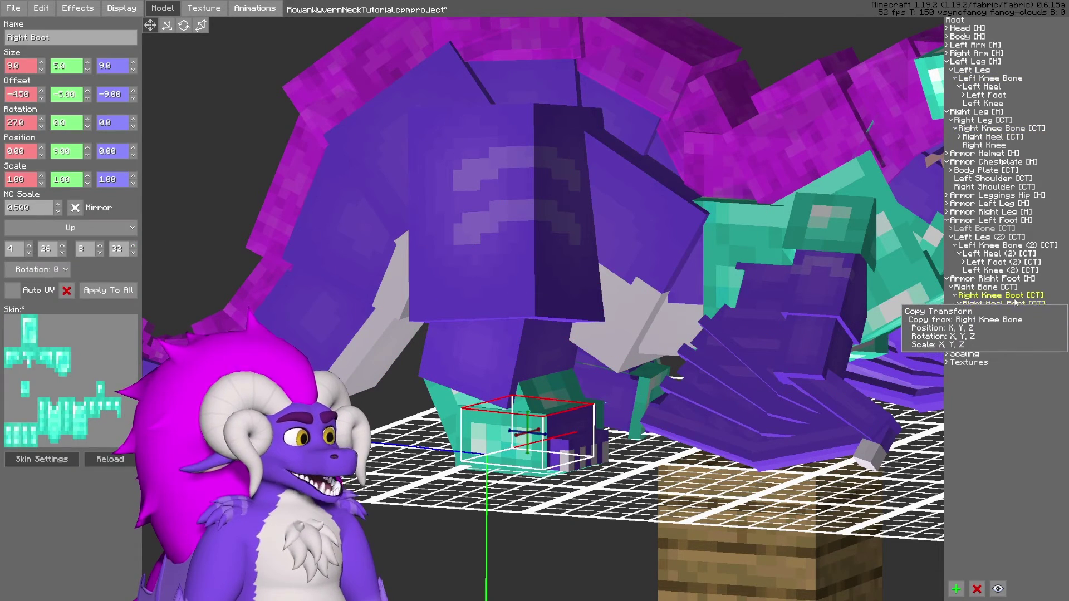
pyautogui.click(1015, 299)
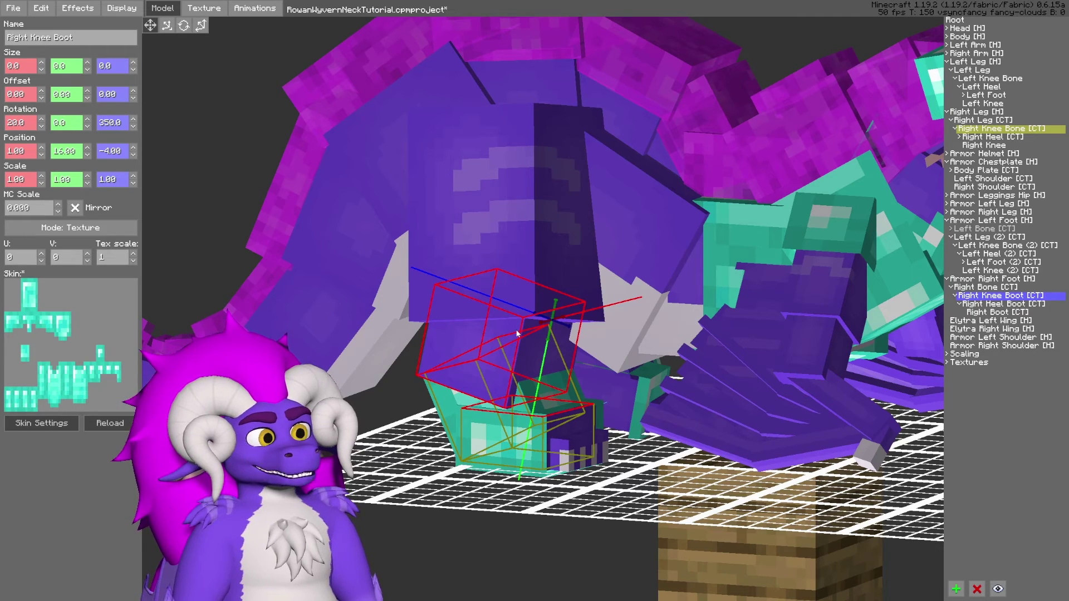
pyautogui.click(985, 287)
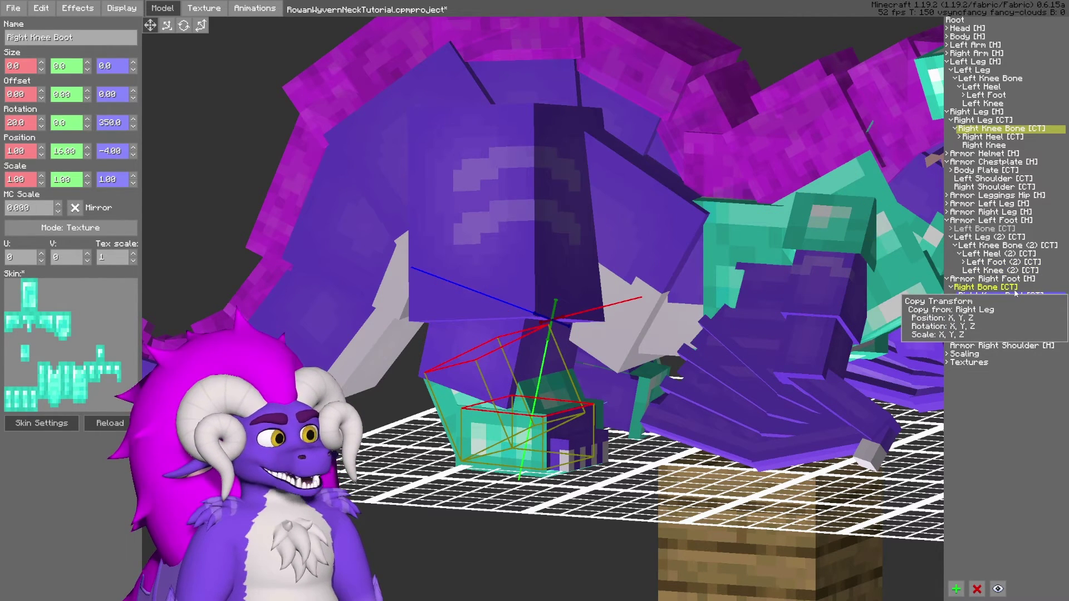